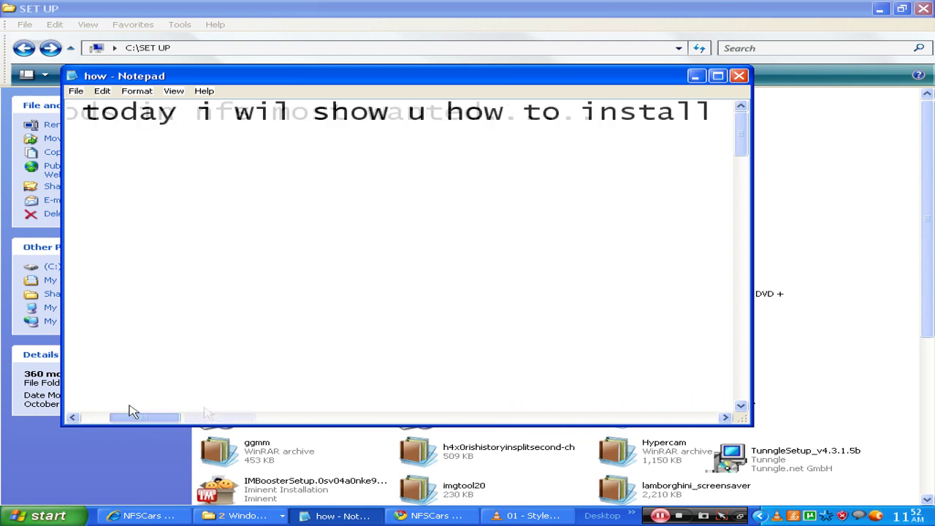
Read the first instruction in the "how" note about downloading the 360 mod loader and installing it for NFS
scroll(208, 315, "down", 5)
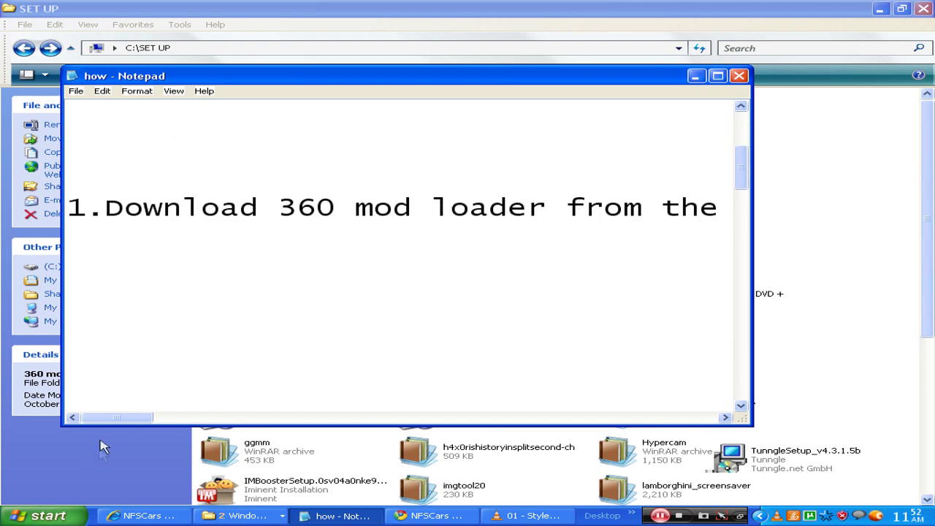
key("super")
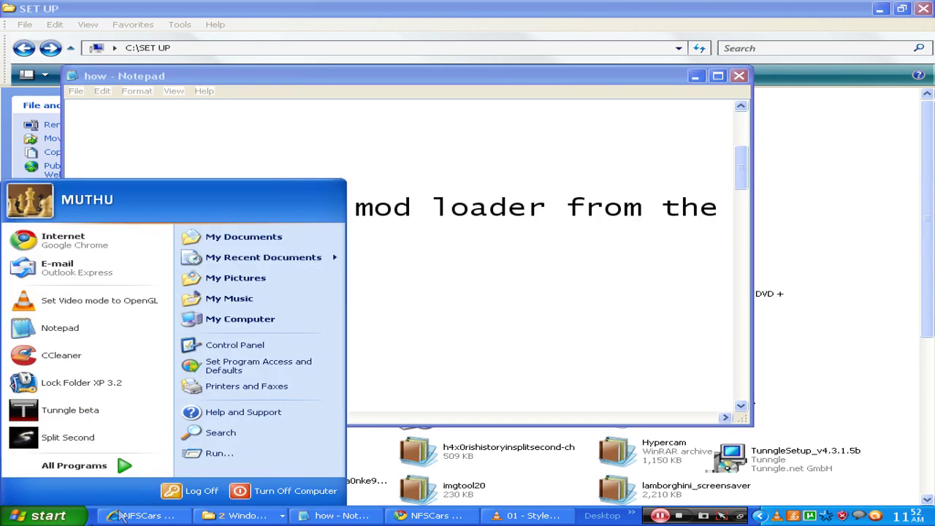
left_click(369, 517)
left_click_drag(99, 414, 182, 401)
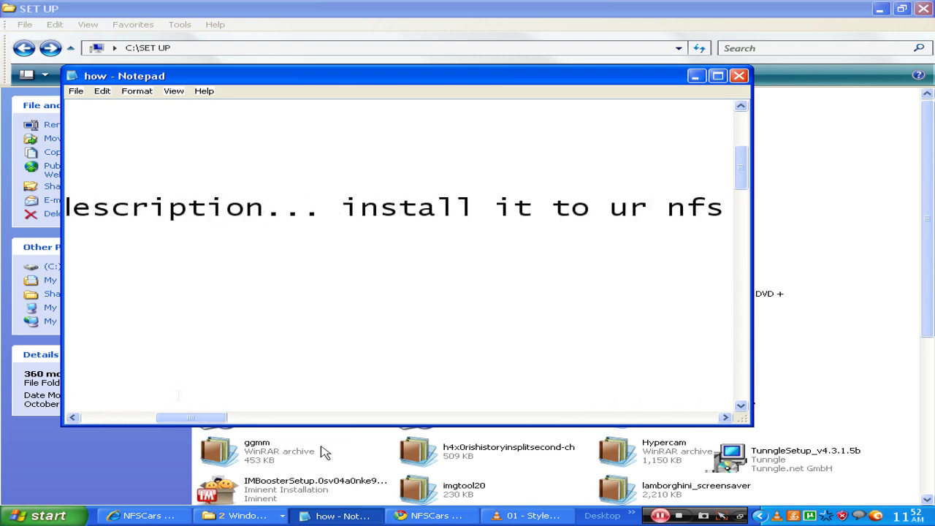
Download the Ferrari 360 Spider mod from the West Coast (USA) link on its NFSCars page in Chrome
left_click(413, 515)
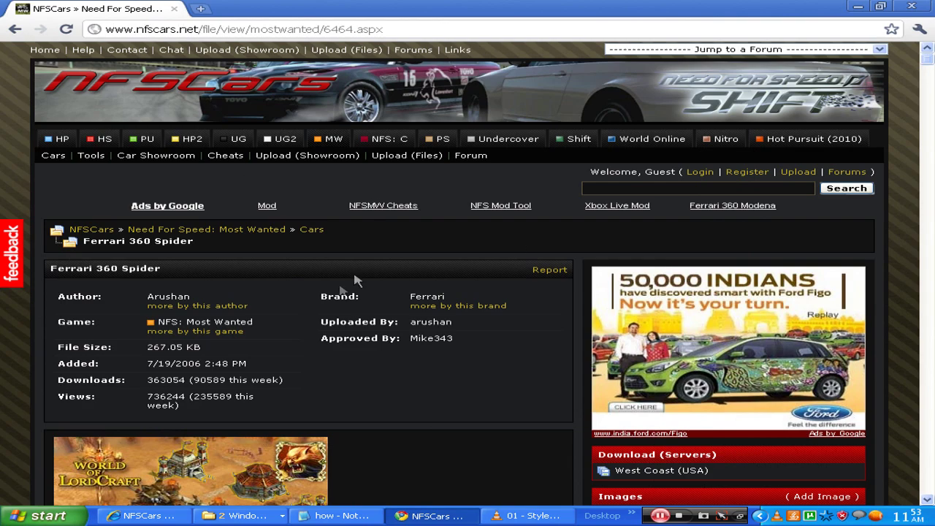
scroll(355, 280, "down", 4)
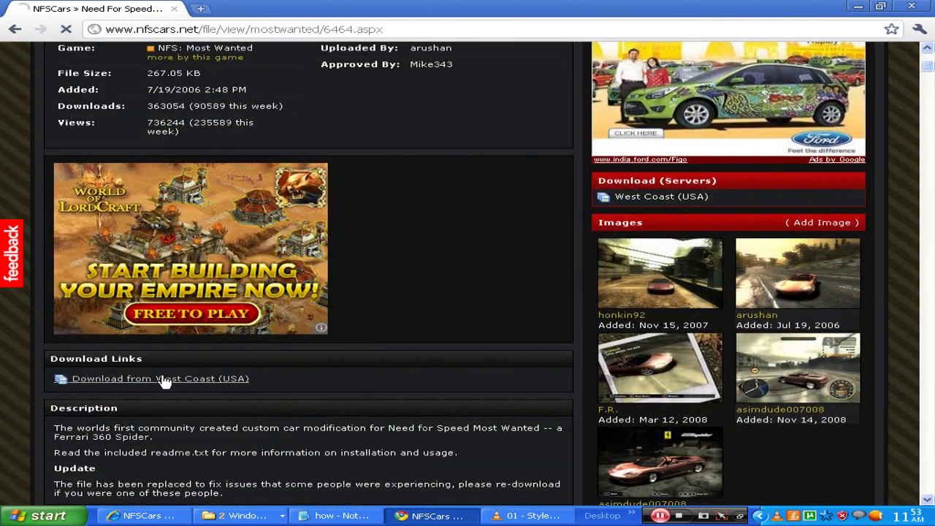
left_click(164, 380)
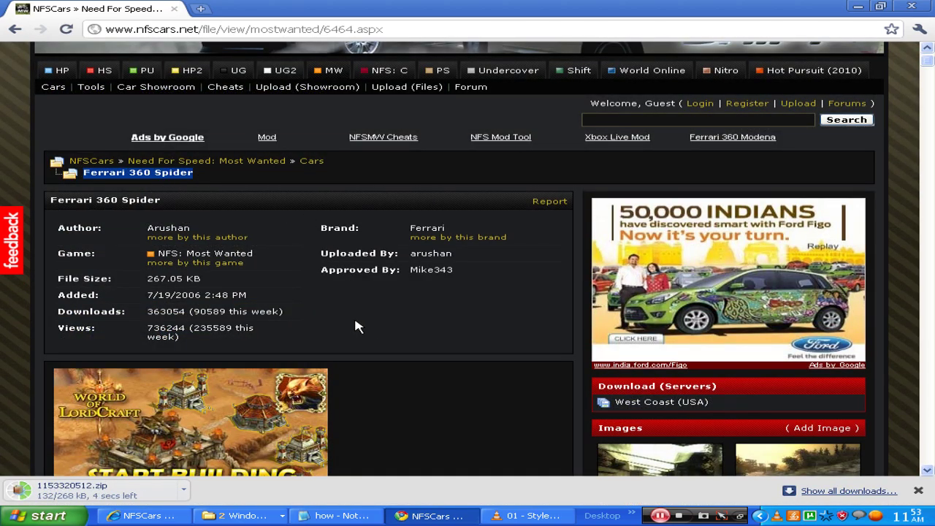
scroll(365, 344, "down", 5)
scroll(371, 355, "up", 5)
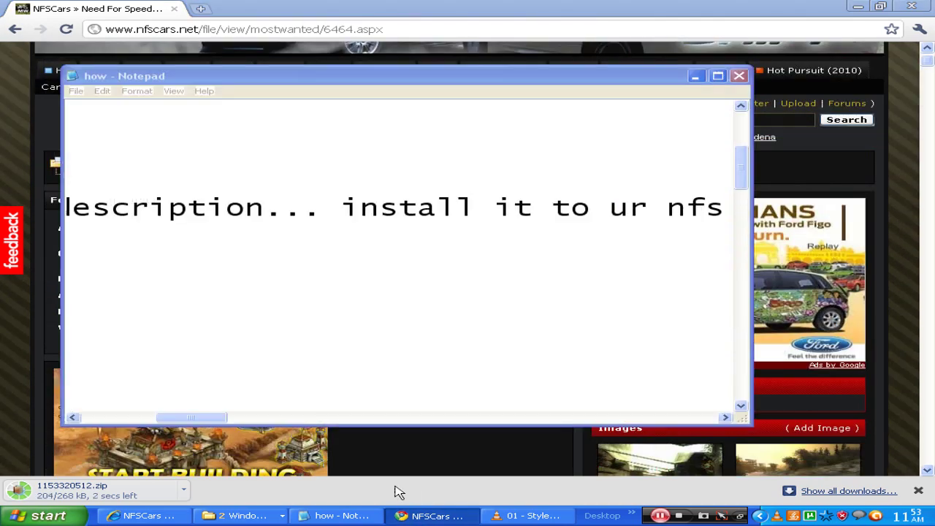
Read the "how" note's instruction about the NFS Most Wanted folder and bring the SET UP folder window forward
left_click(431, 516)
left_click_drag(224, 428, 275, 413)
left_click(241, 516)
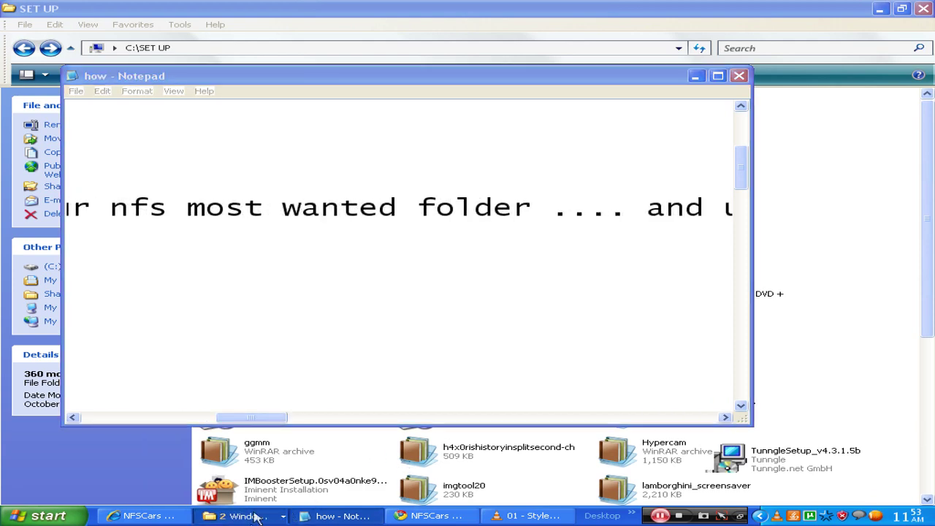
left_click(242, 497)
Try to open the 360 mod folder in C:\SET UP
key("Return")
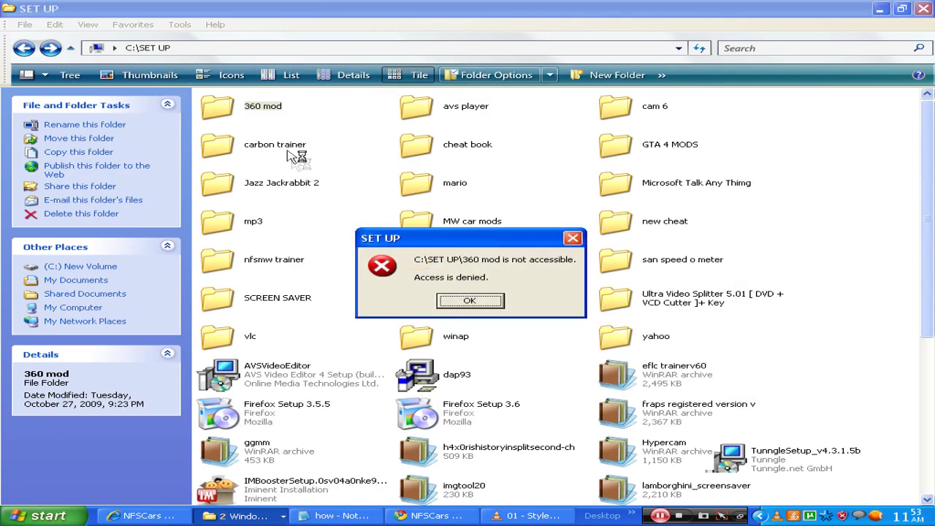
left_click(471, 301)
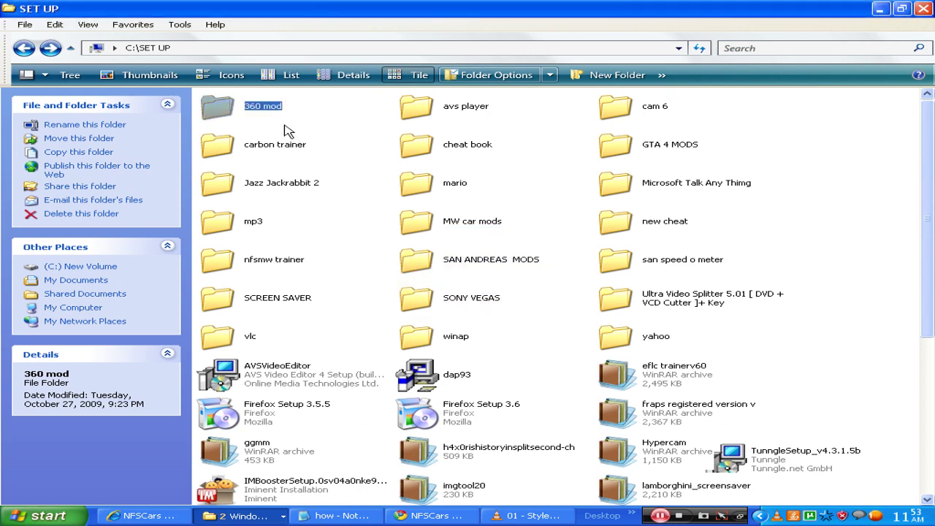
double_click(256, 112)
left_click(471, 300)
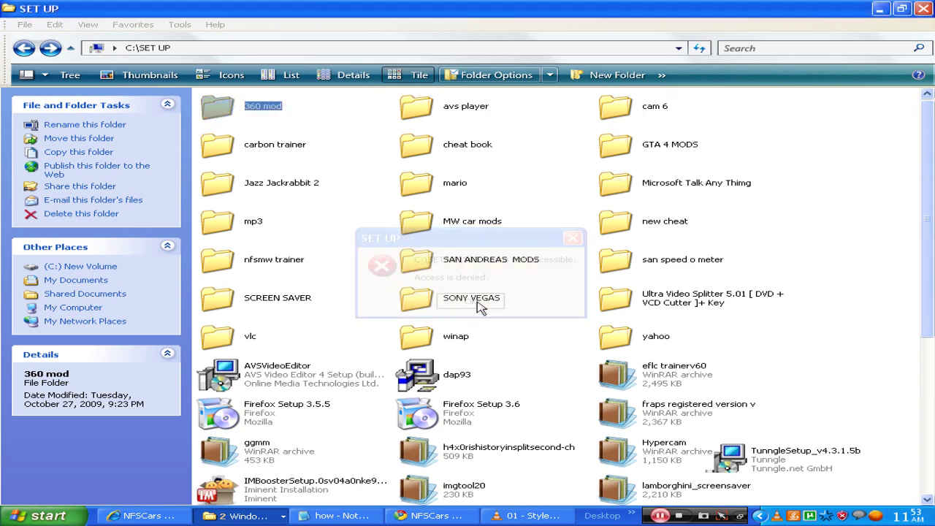
Launch Lock Folder XP 3.2, enter the program password and unlock the 360 mod folder
left_click(630, 514)
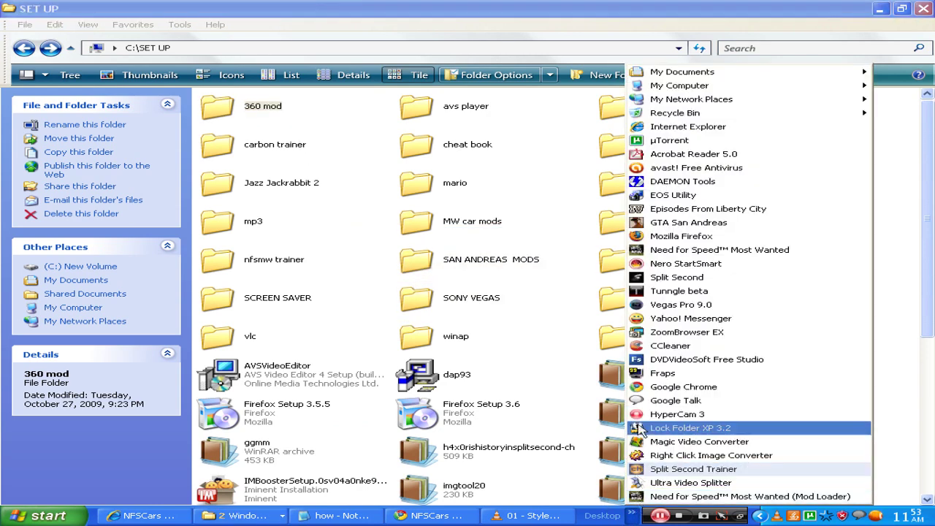
left_click(641, 429)
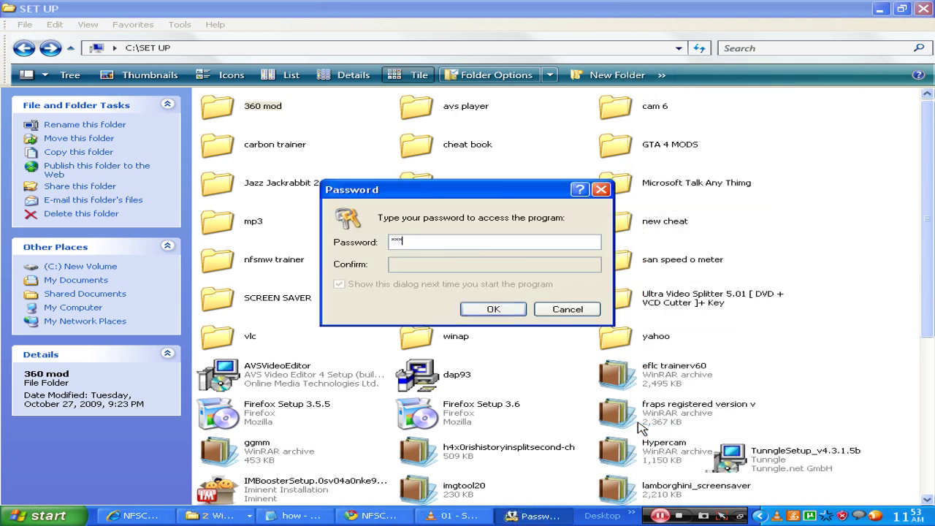
key("Return")
left_click(338, 174)
left_click(560, 136)
Run the mod loader installer from 1153320512.zip in the 360 mod folder, complete it, and close the readme and archive
double_click(252, 111)
double_click(183, 177)
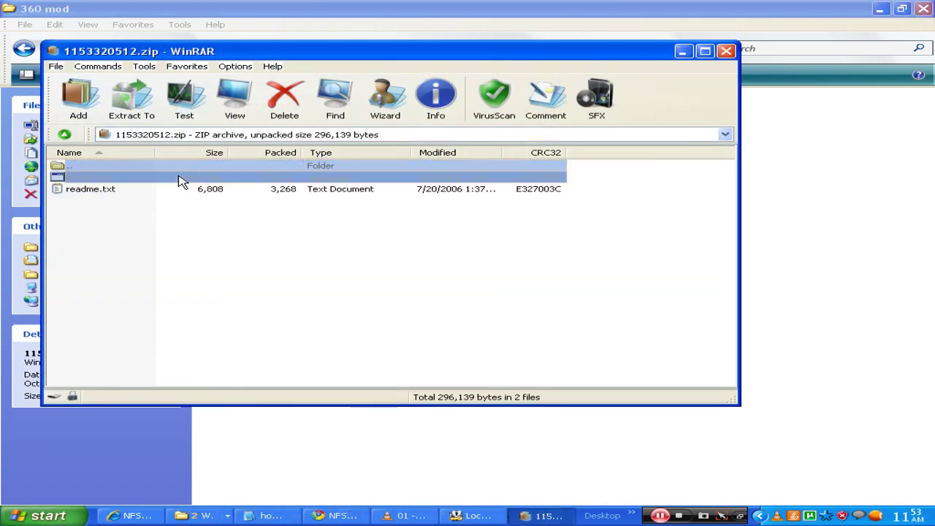
left_click(568, 369)
left_click(569, 370)
left_click(571, 371)
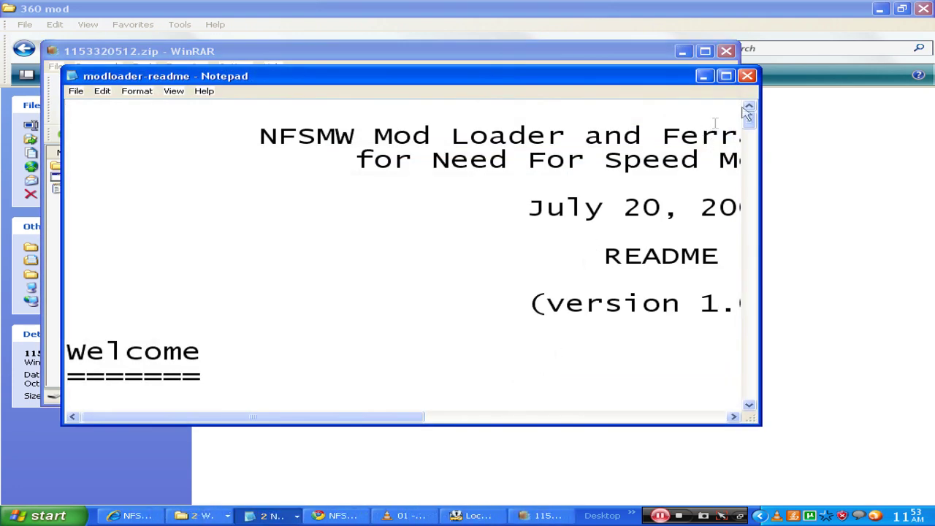
left_click(749, 76)
left_click(726, 51)
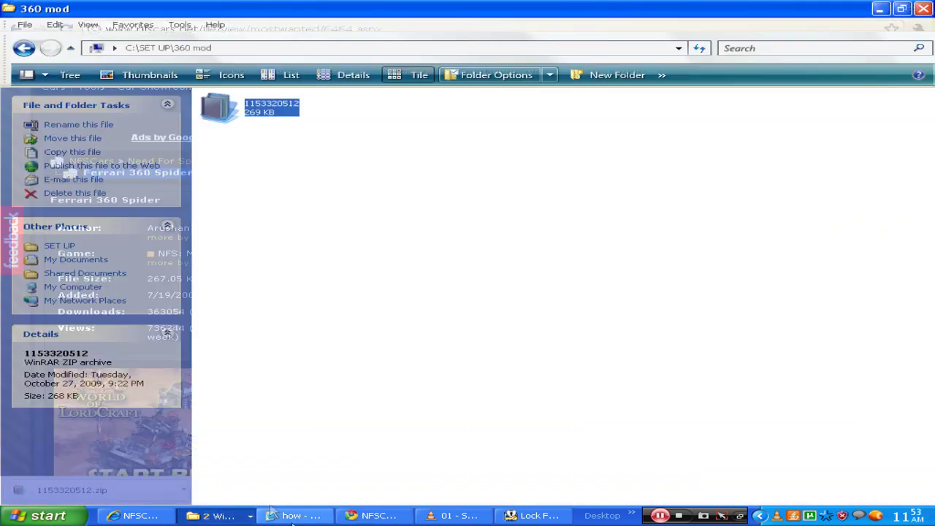
Read the note's instruction about the folder inside the game folder and check ADDONS in the Need for Speed Most Wanted folder
left_click(325, 515)
left_click_drag(266, 424, 382, 401)
left_click(219, 516)
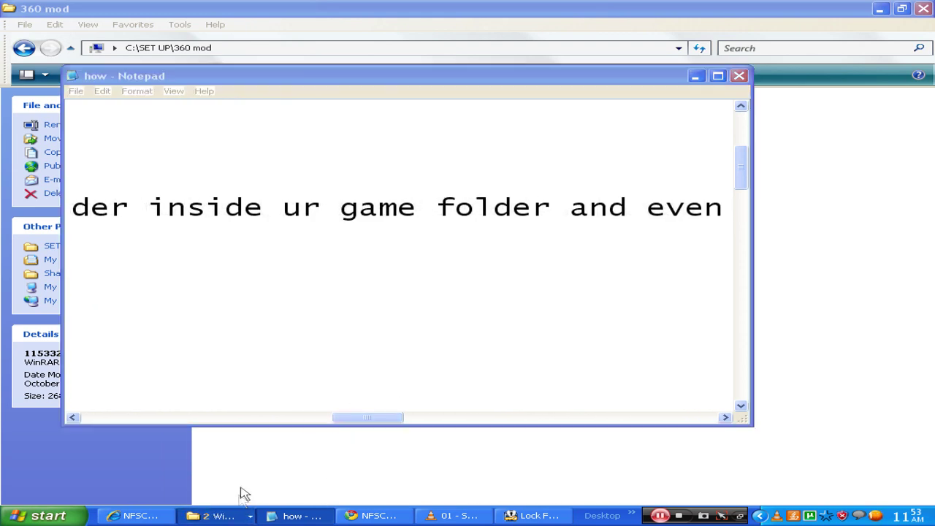
left_click(246, 482)
left_click(272, 119)
left_click(307, 516)
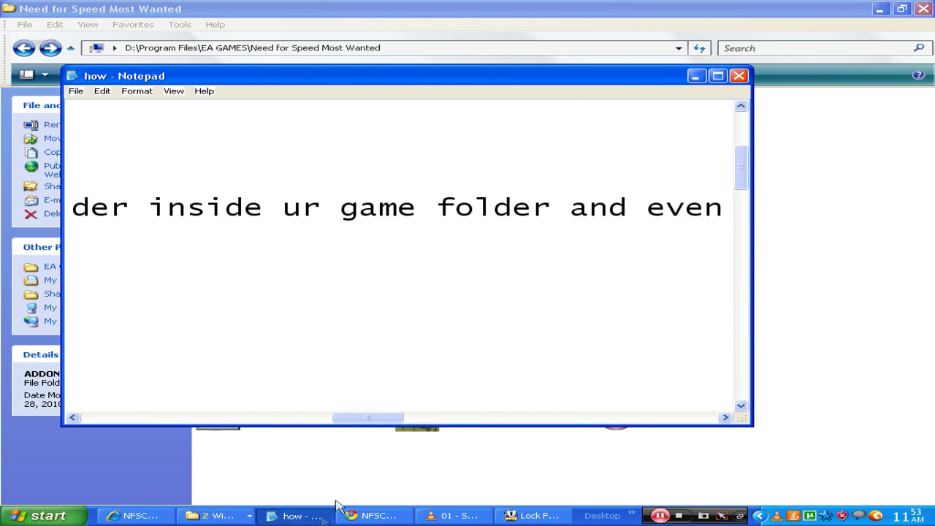
Read the rest of instruction 1 in the note and locate the Need for Speed Most Wanted (Mod Loader) desktop shortcut
left_click_drag(381, 420, 451, 419)
left_click(631, 515)
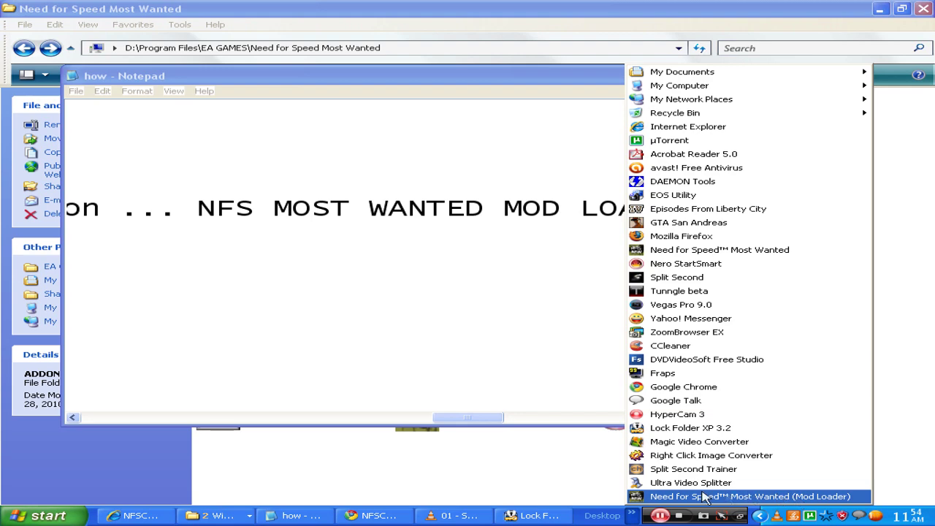
left_click(497, 419)
left_click_drag(493, 421, 580, 415)
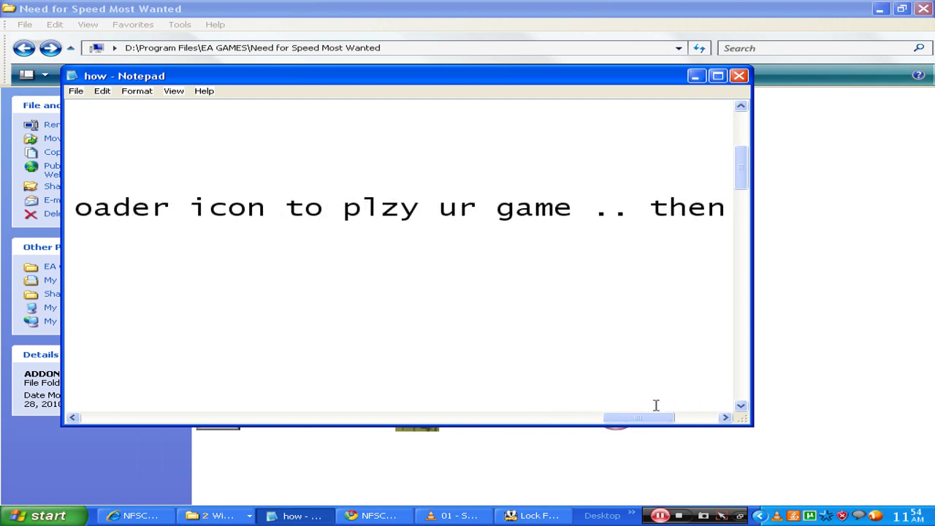
left_click_drag(648, 423, 656, 424)
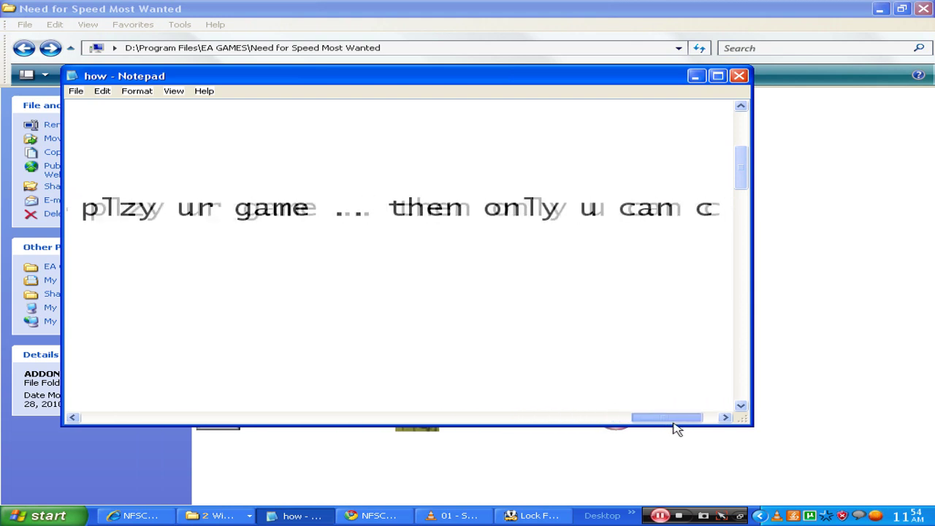
Read instruction 2 in the note about downloading NFS car mods from NFSCARS.COM
left_click_drag(700, 433, 69, 391)
scroll(217, 277, "down", 2)
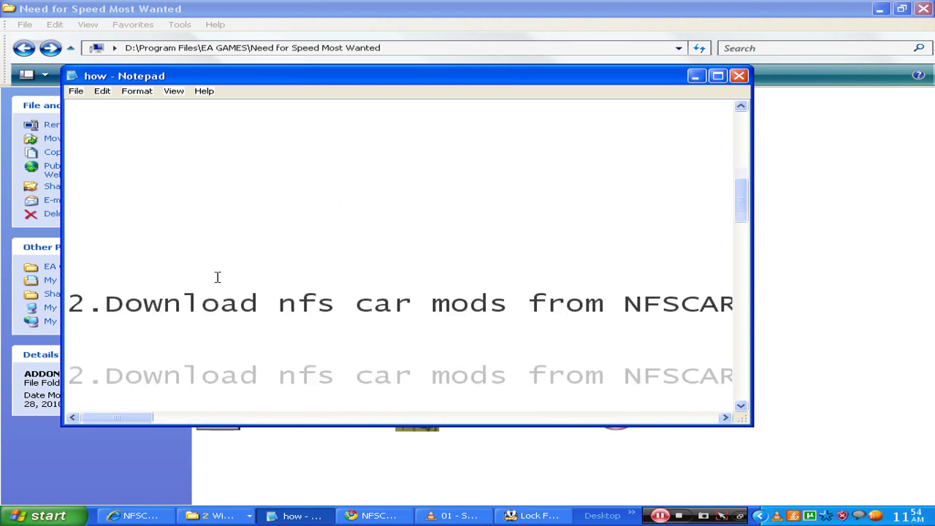
scroll(234, 282, "down", 1)
left_click_drag(124, 424, 127, 422)
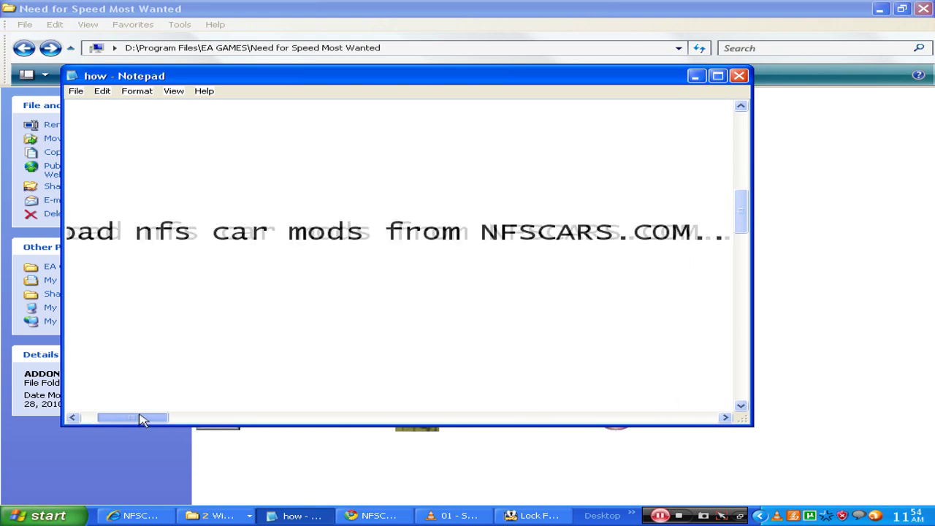
left_click_drag(162, 417, 169, 417)
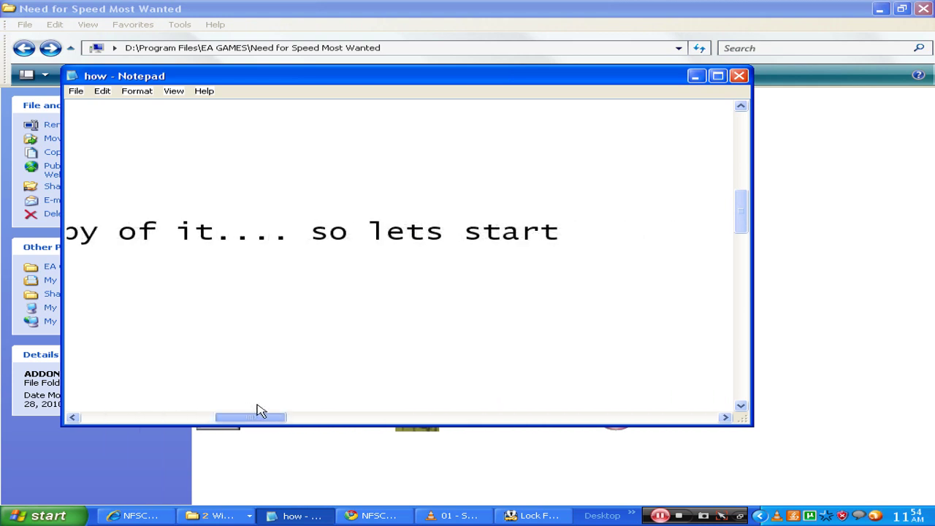
Read instruction 3 in the note about opening the downloaded car mod, and minimize the note
left_click_drag(257, 411, 83, 403)
scroll(83, 402, "down", 2)
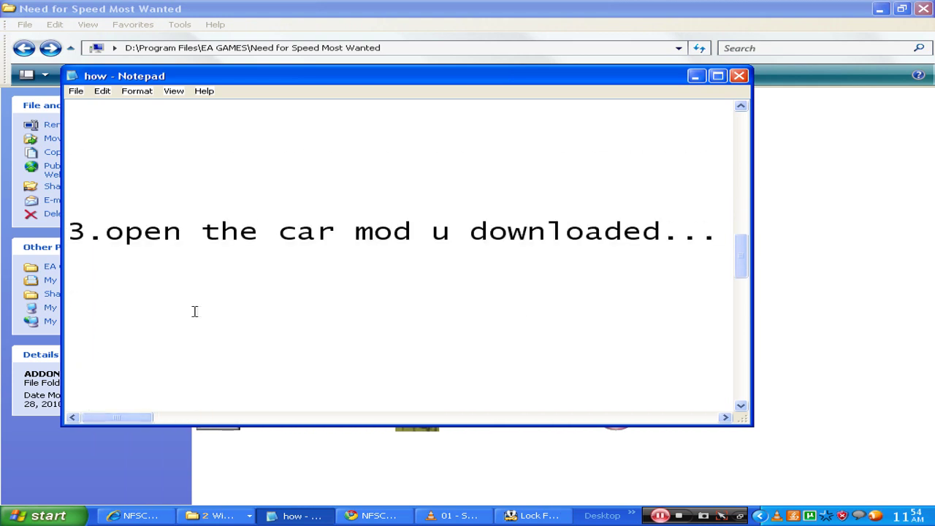
left_click_drag(121, 422, 270, 412)
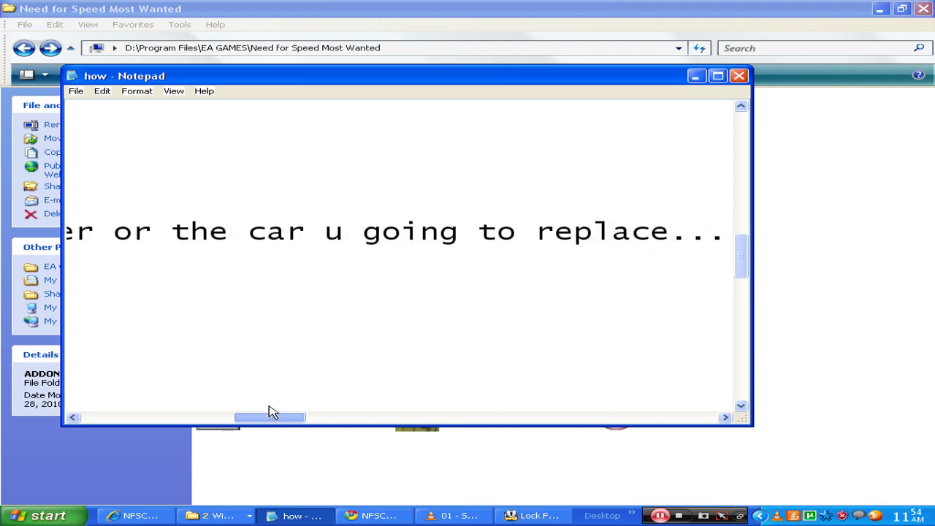
left_click(696, 76)
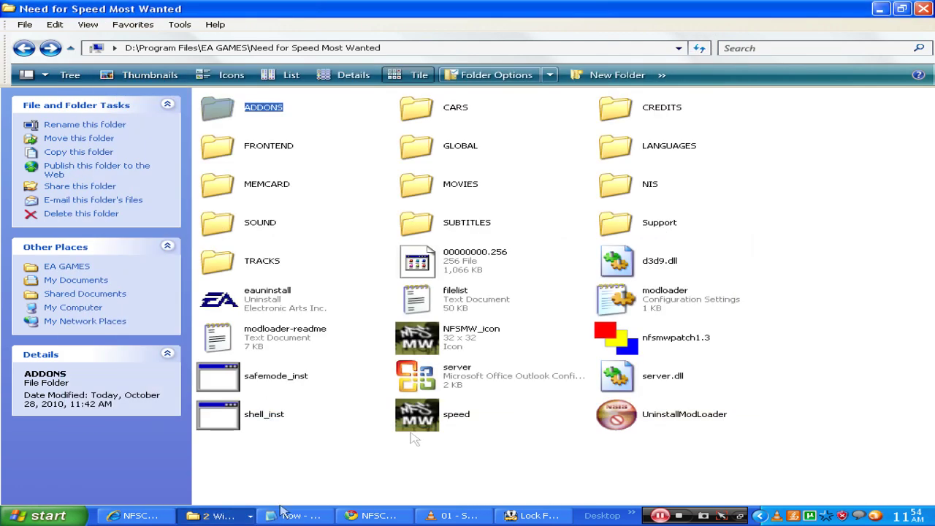
left_click(219, 516)
left_click(227, 496)
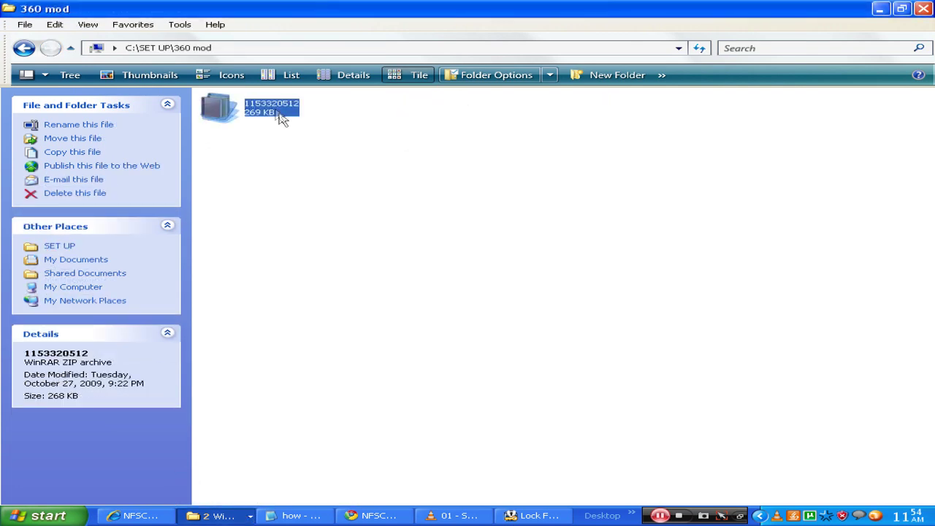
left_click(22, 47)
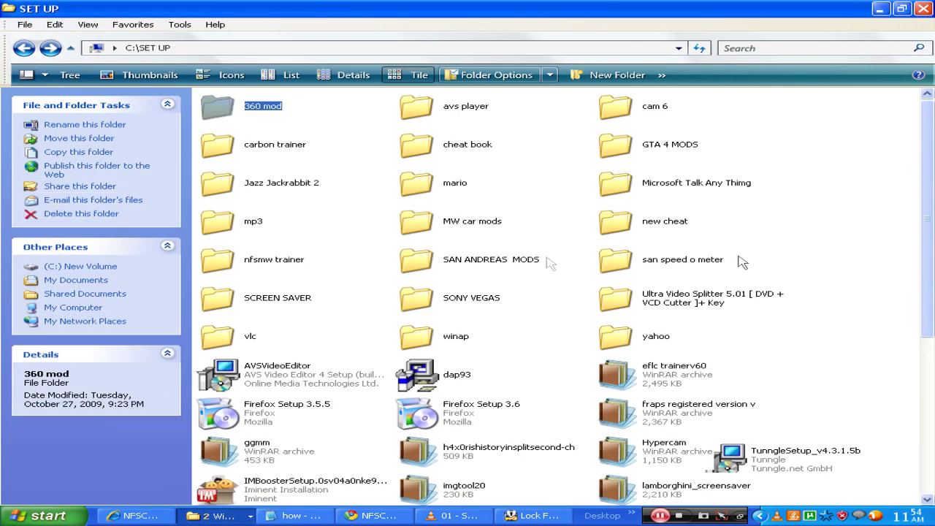
double_click(499, 223)
double_click(653, 146)
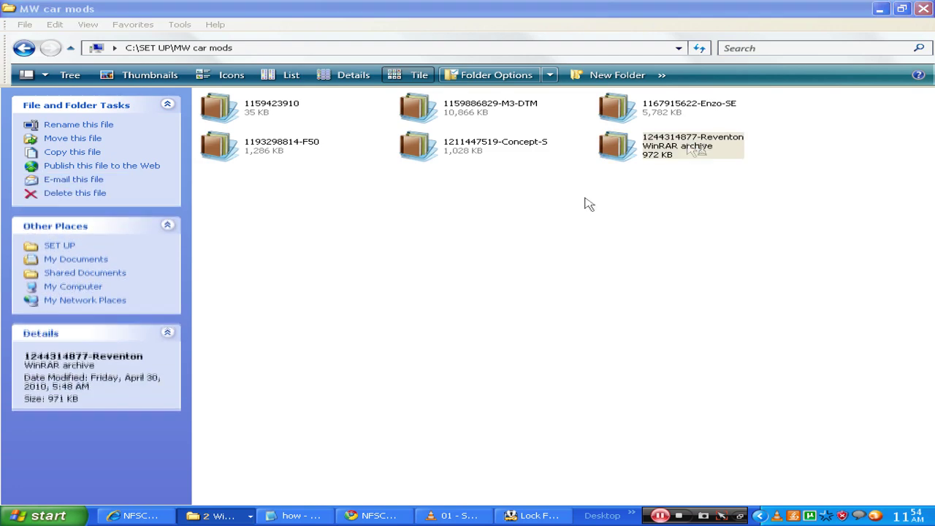
Open the inner lamborghini_reventon.7z archive and browse ADDONS\CARS_REPLACE to its MURCIELAGO folder, leaving the CARS_REPLACE level displayed
double_click(82, 177)
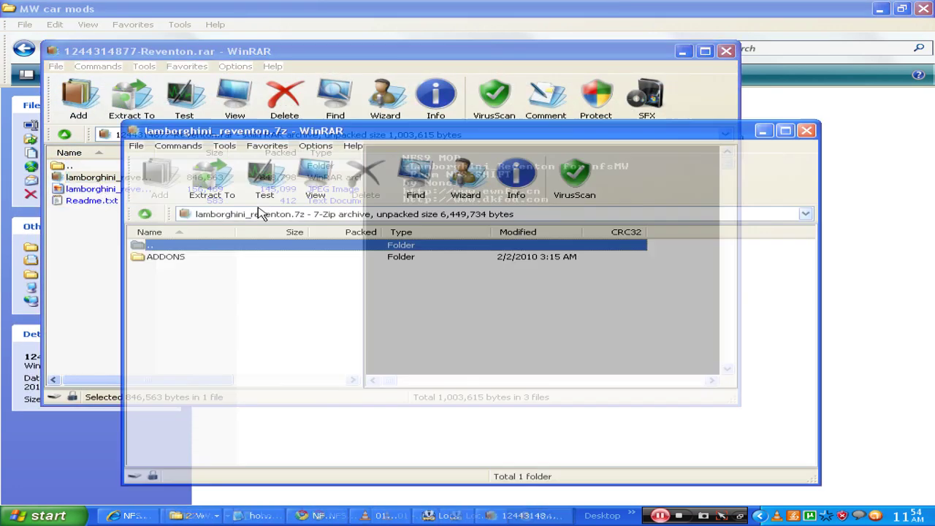
double_click(245, 259)
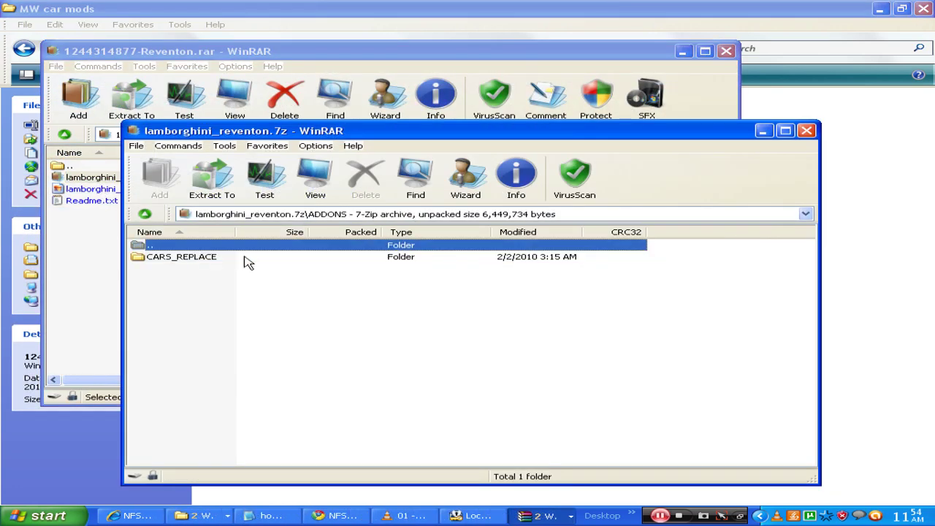
double_click(188, 262)
double_click(194, 259)
key("BackSpace")
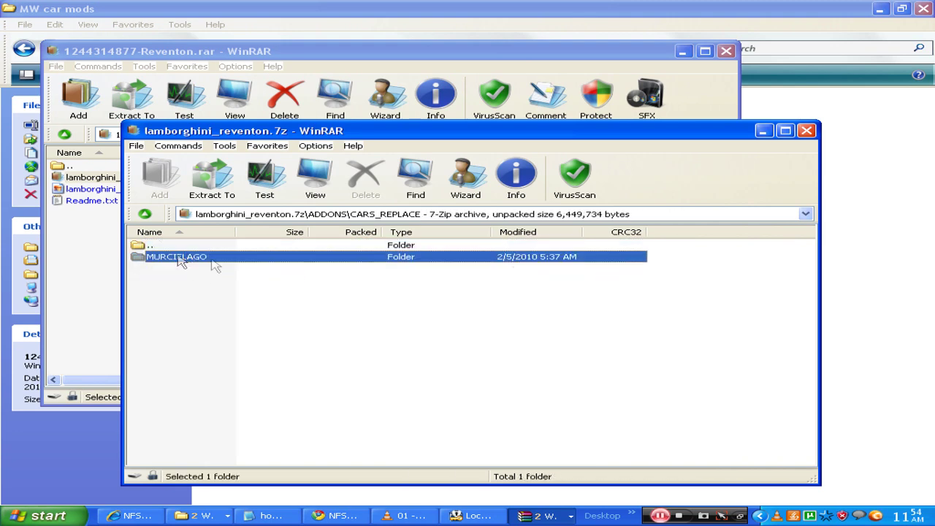
left_click(266, 516)
left_click_drag(262, 426, 594, 266)
left_click(697, 77)
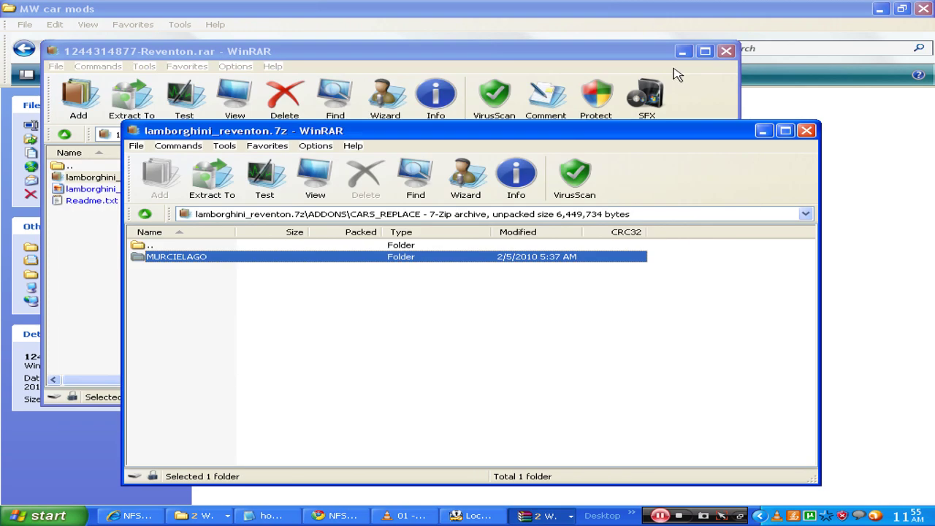
left_click(725, 51)
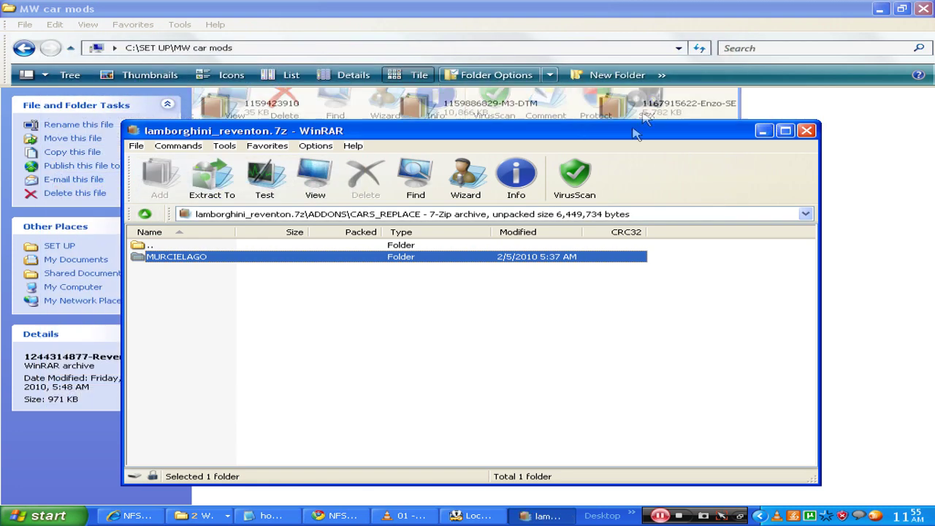
Open the ADDONS\CARS_REPLACE folder inside the Need for Speed Most Wanted game folder
left_click(203, 516)
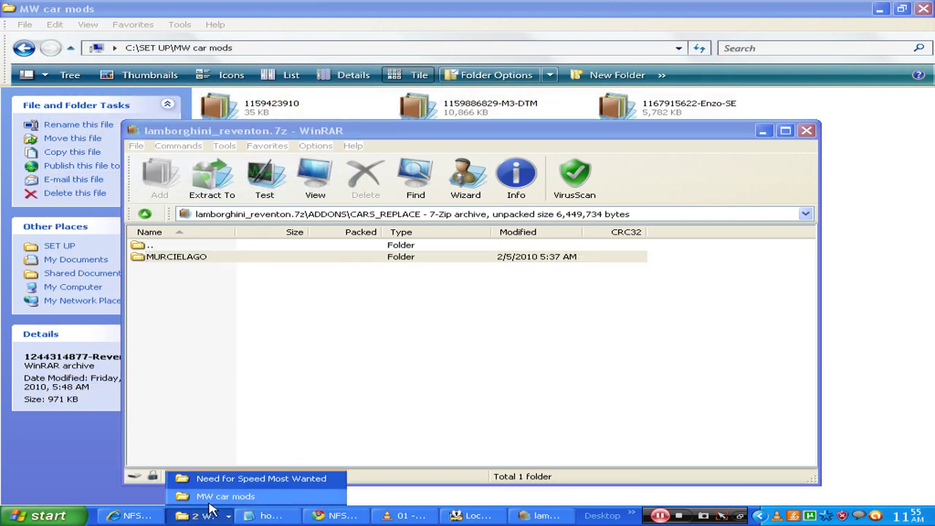
left_click(229, 480)
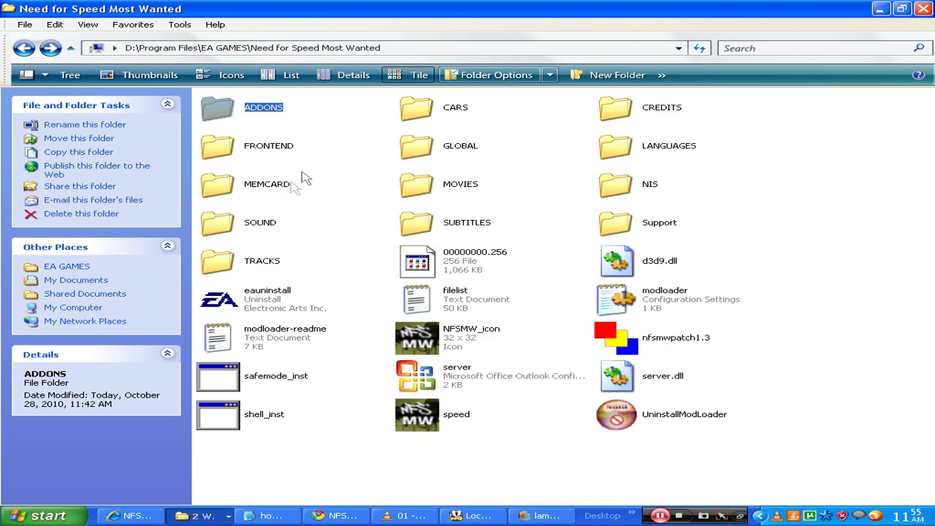
double_click(263, 108)
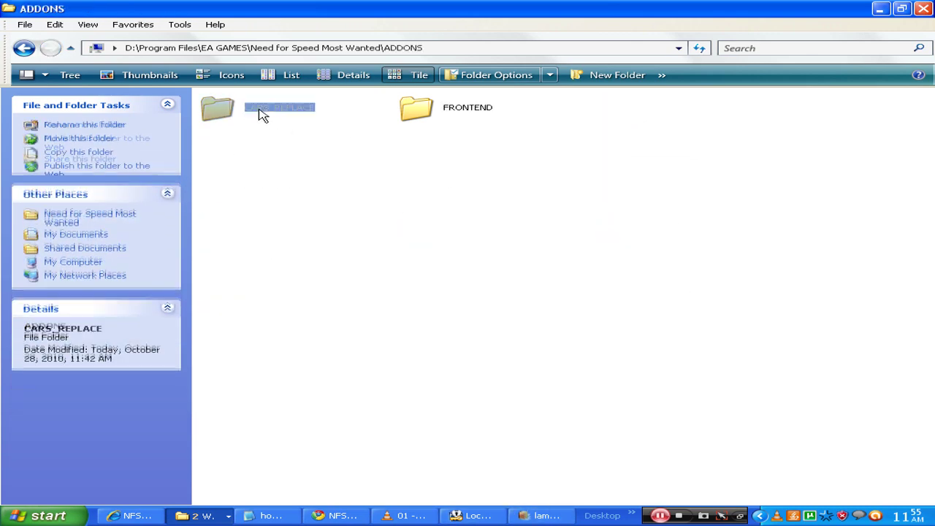
double_click(261, 114)
Try to copy the MURCIELAGO folder from lamborghini_reventon.7z into the game's CARS_REPLACE folder, and close the archive
left_click(541, 516)
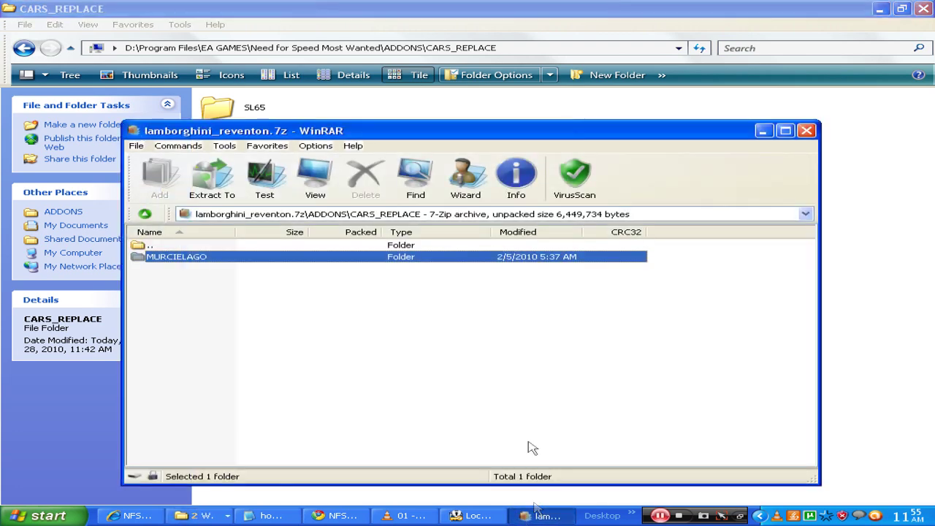
left_click_drag(380, 131, 350, 245)
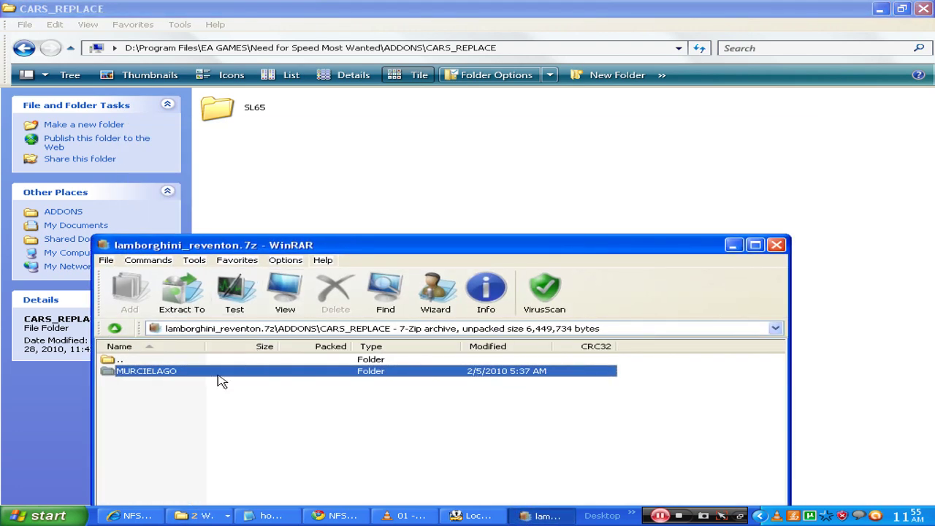
left_click_drag(438, 176, 437, 177)
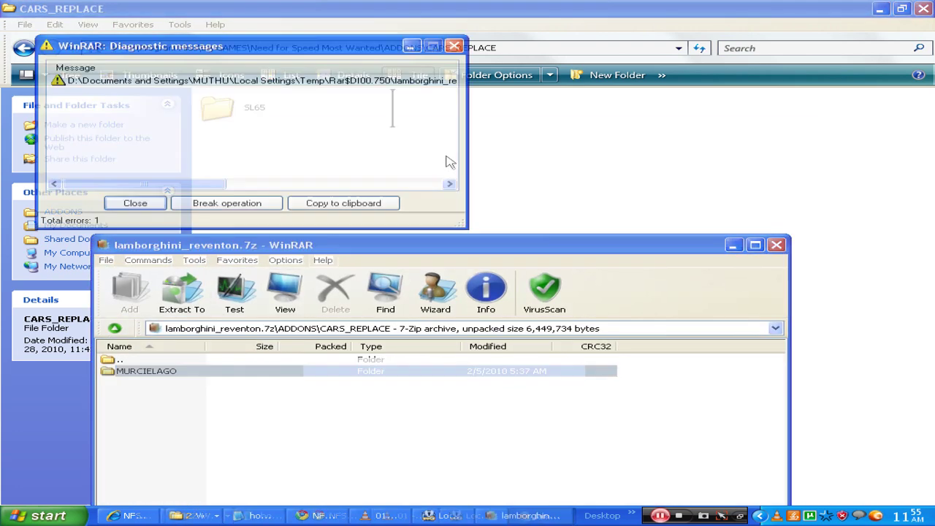
left_click(428, 194)
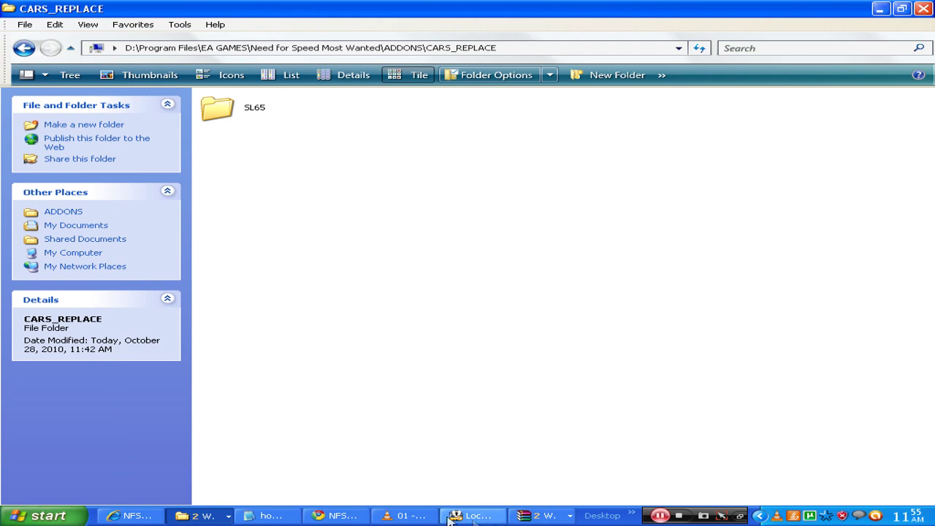
left_click(541, 516)
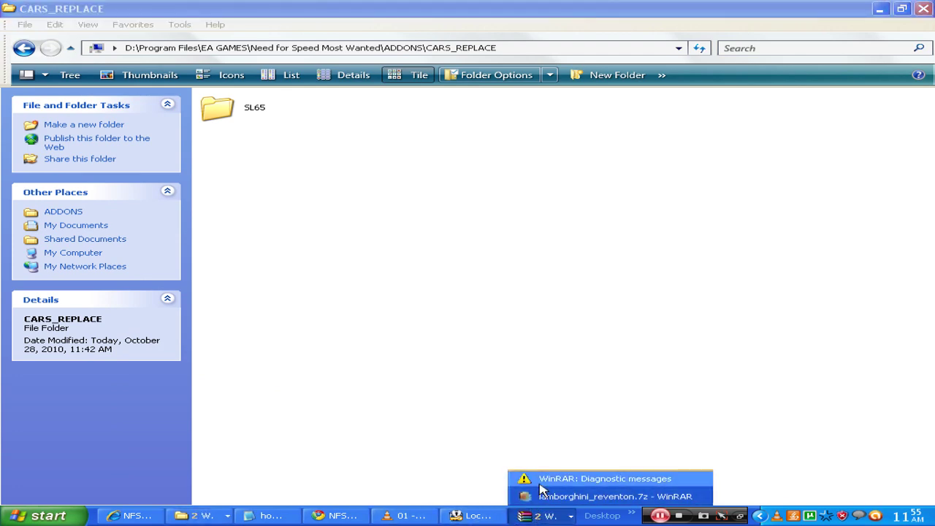
left_click(540, 483)
left_click(143, 204)
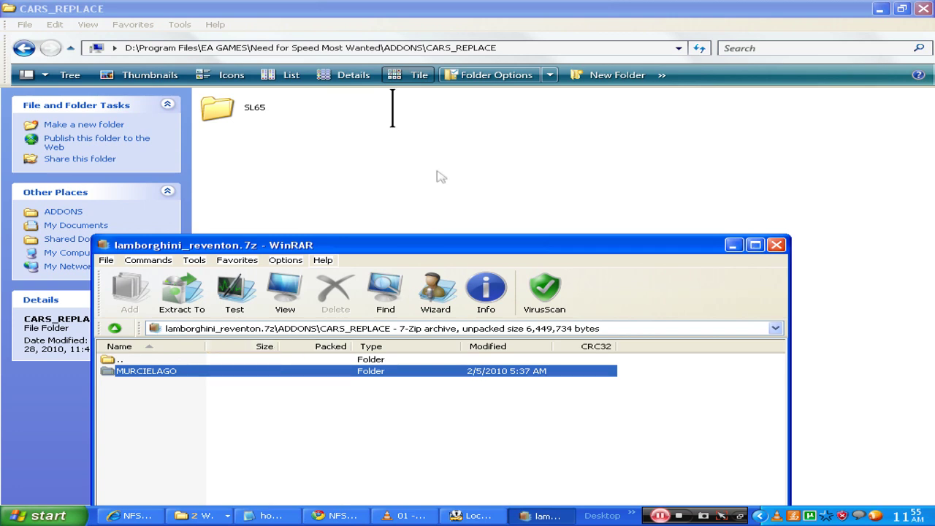
left_click(545, 516)
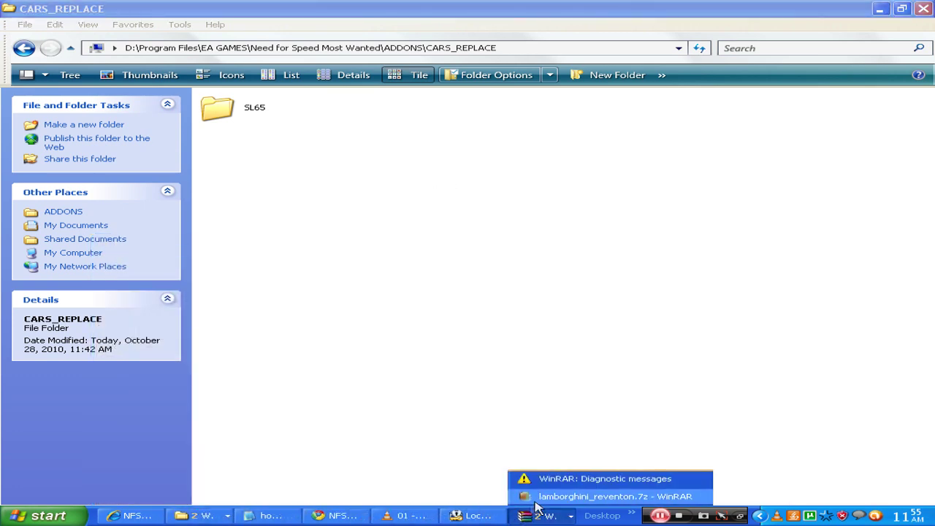
left_click(585, 497)
left_click(776, 245)
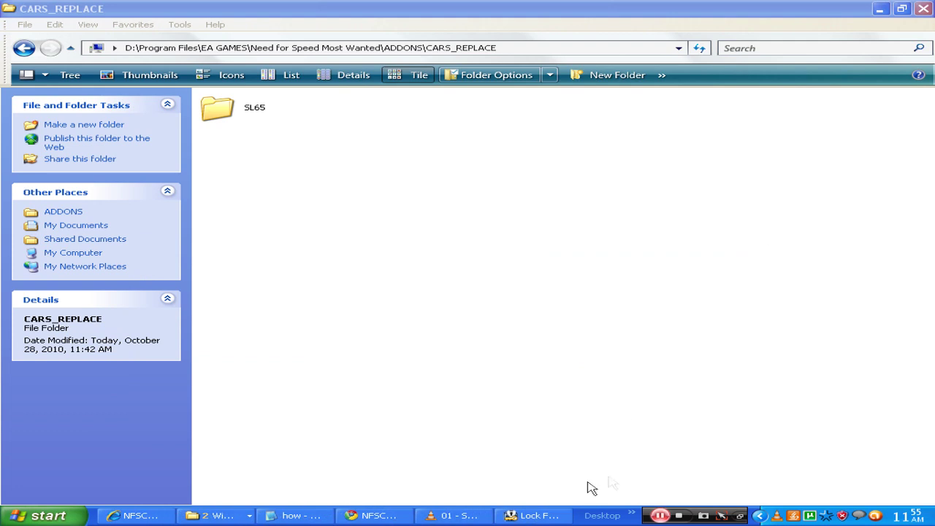
left_click(218, 516)
left_click(241, 488)
left_click(248, 516)
left_click(258, 498)
double_click(509, 150)
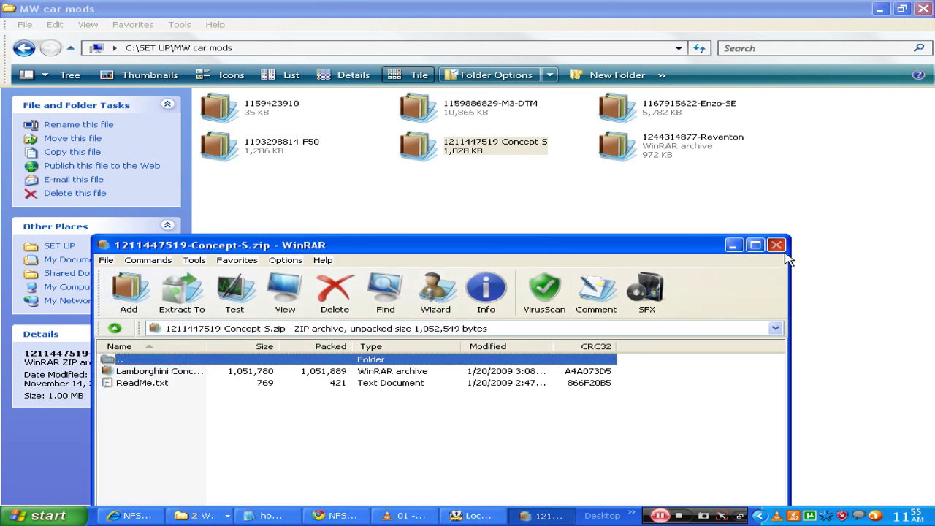
left_click(777, 244)
double_click(292, 143)
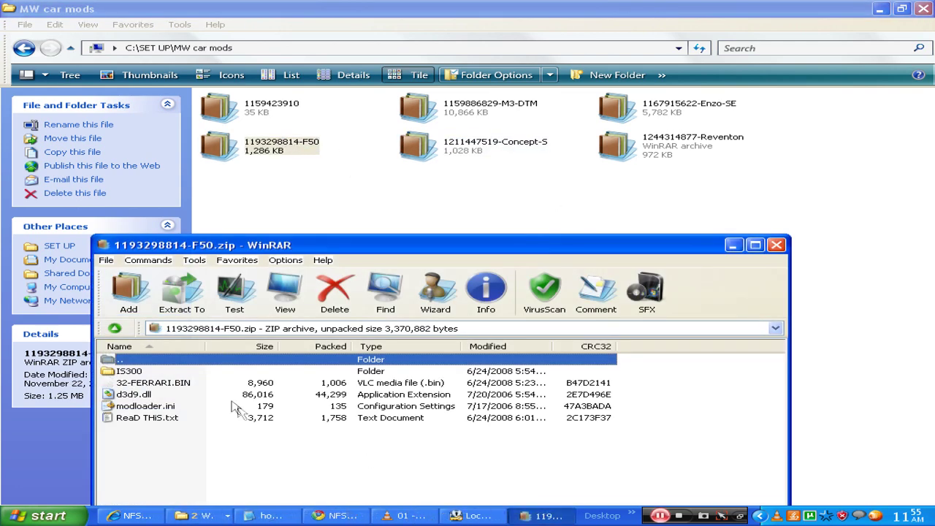
double_click(187, 374)
key("BackSpace")
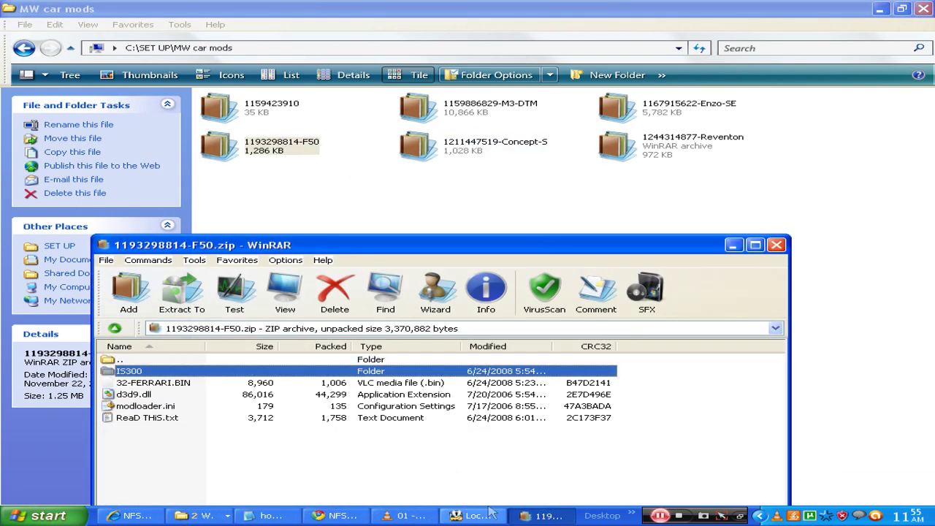
left_click(197, 516)
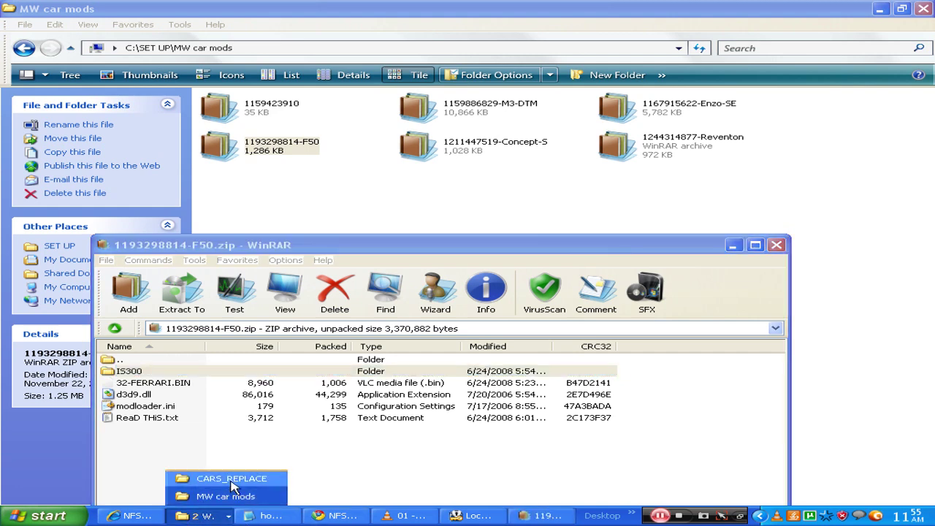
left_click(231, 479)
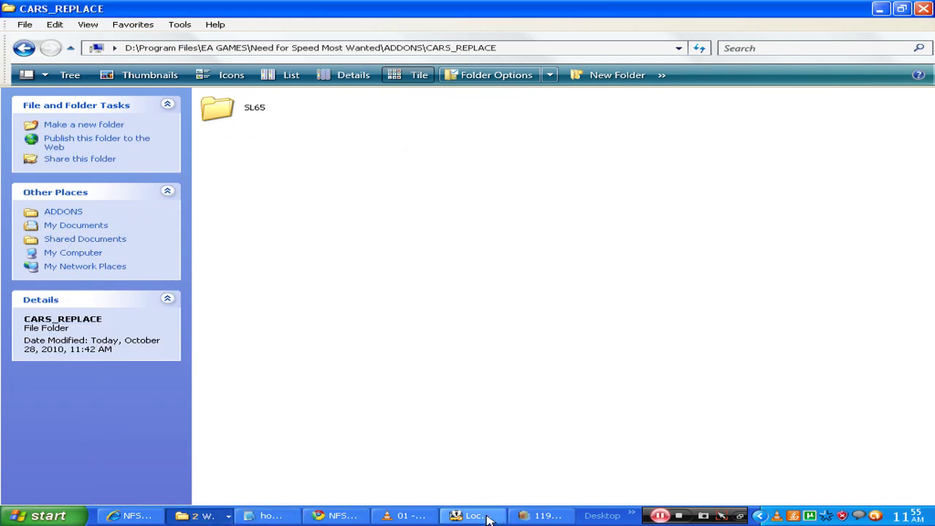
left_click(539, 516)
left_click_drag(204, 374, 232, 363)
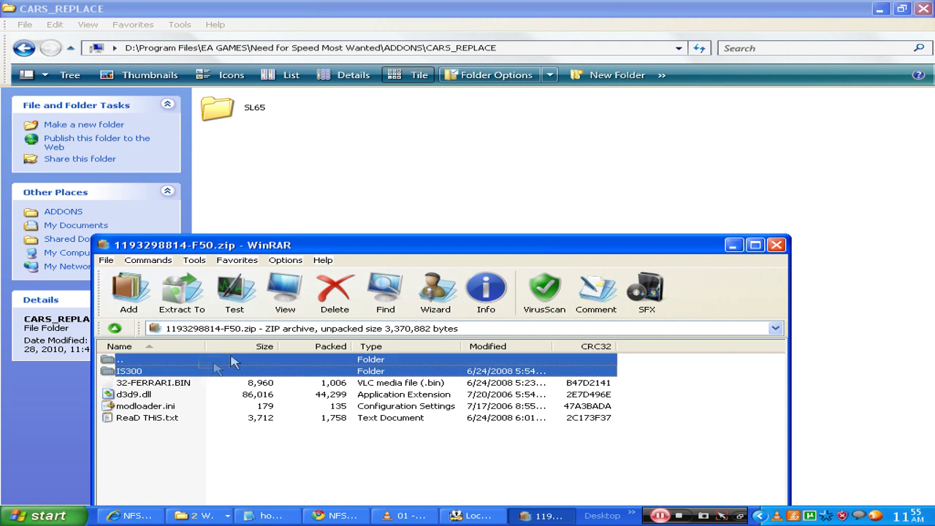
left_click_drag(257, 315, 256, 374)
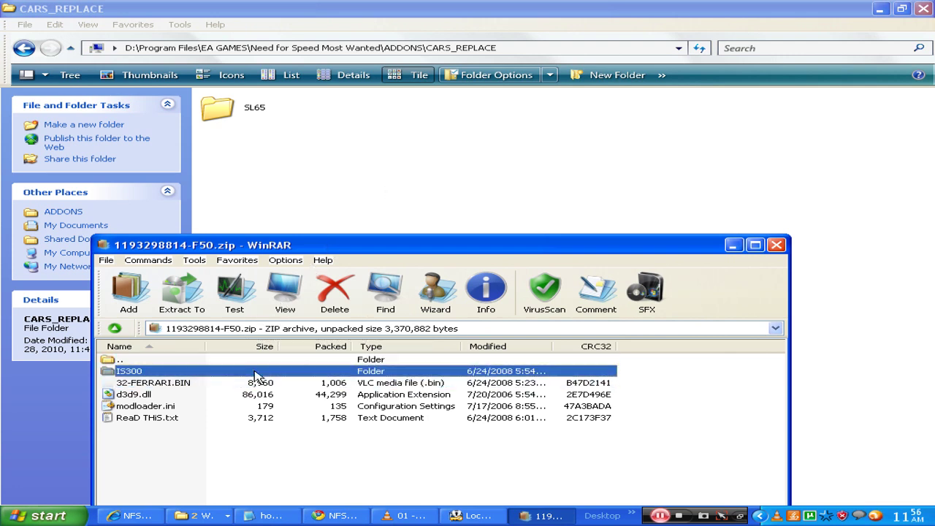
left_click(145, 374)
left_click(243, 381)
left_click(171, 373)
left_click_drag(172, 374, 184, 368)
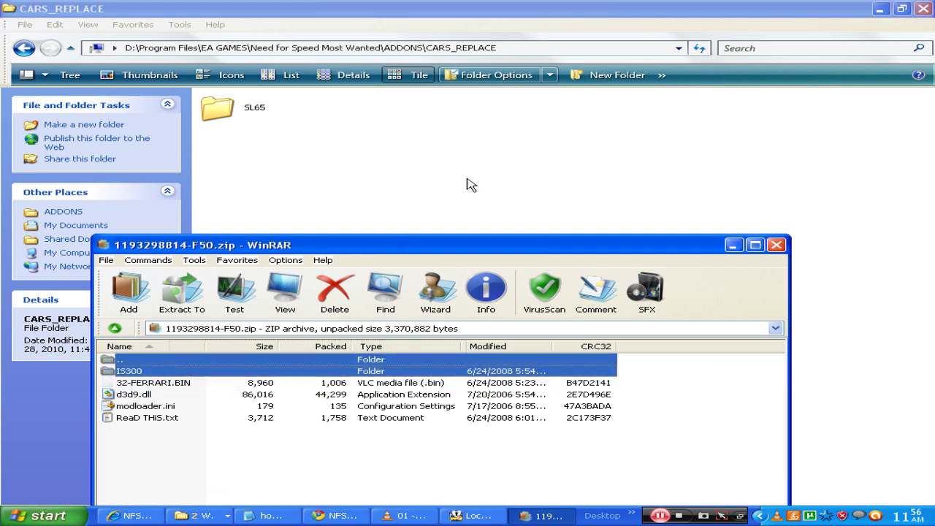
left_click_drag(731, 250, 727, 255)
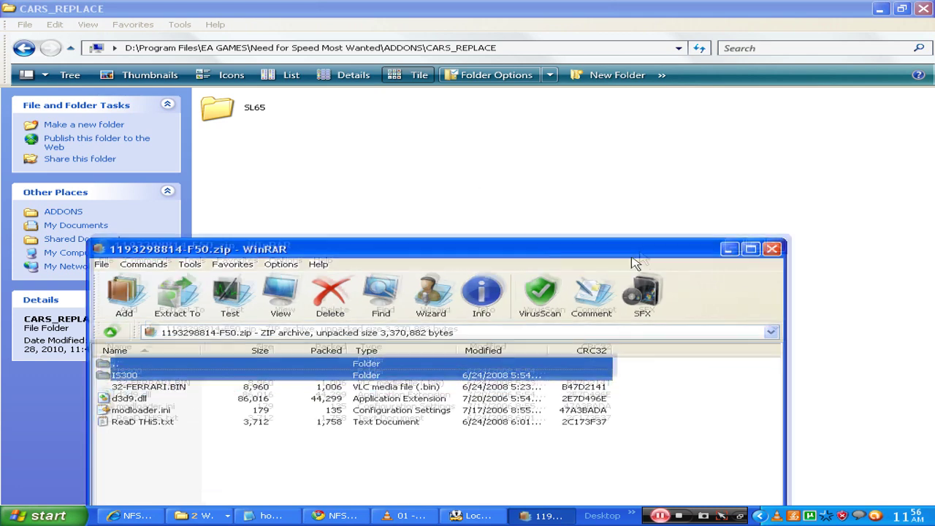
left_click(654, 425)
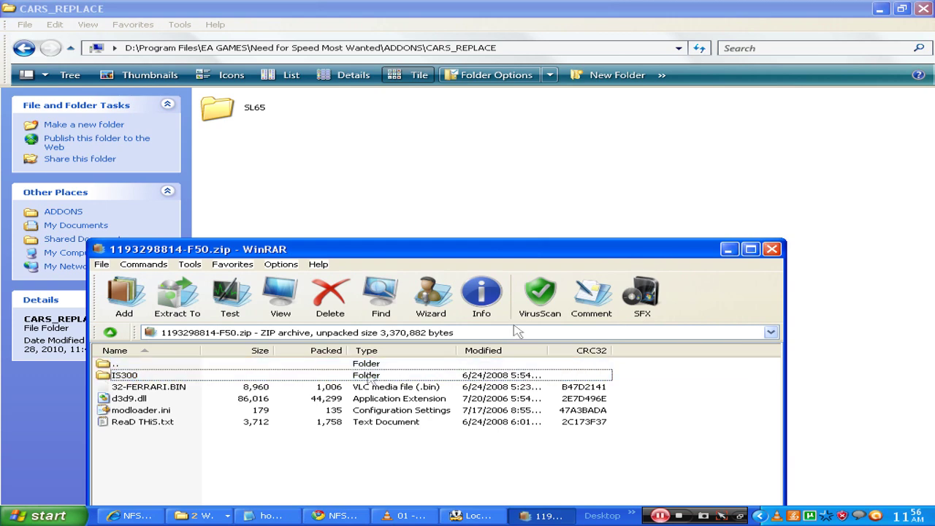
left_click(137, 376)
left_click_drag(326, 148, 362, 149)
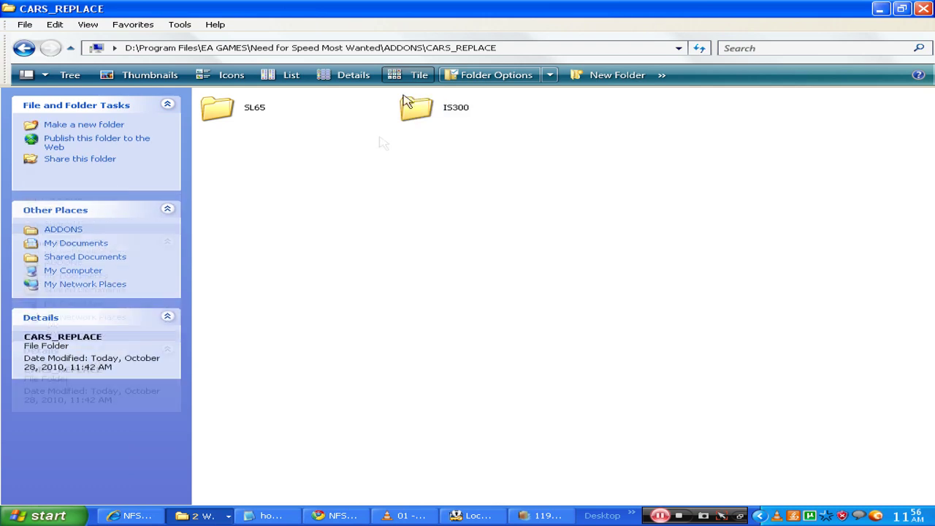
double_click(411, 110)
left_click(24, 48)
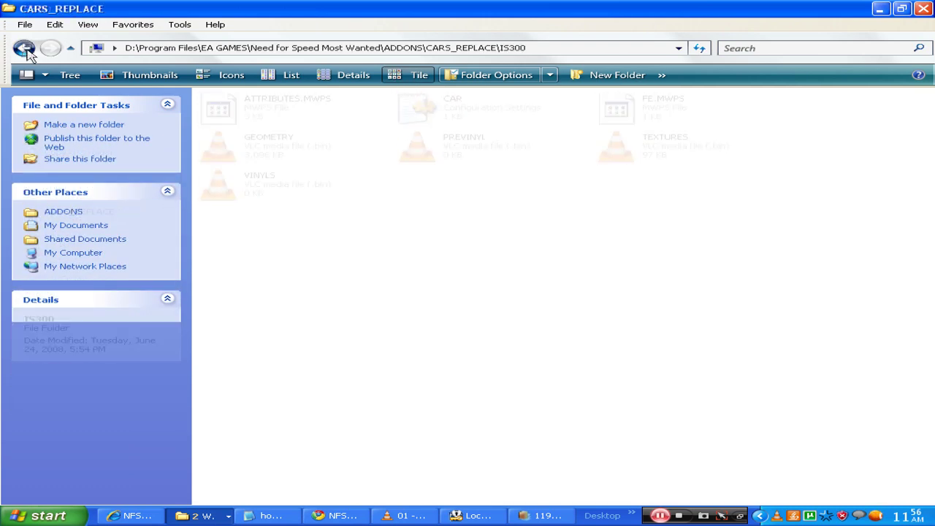
key("alt+F4")
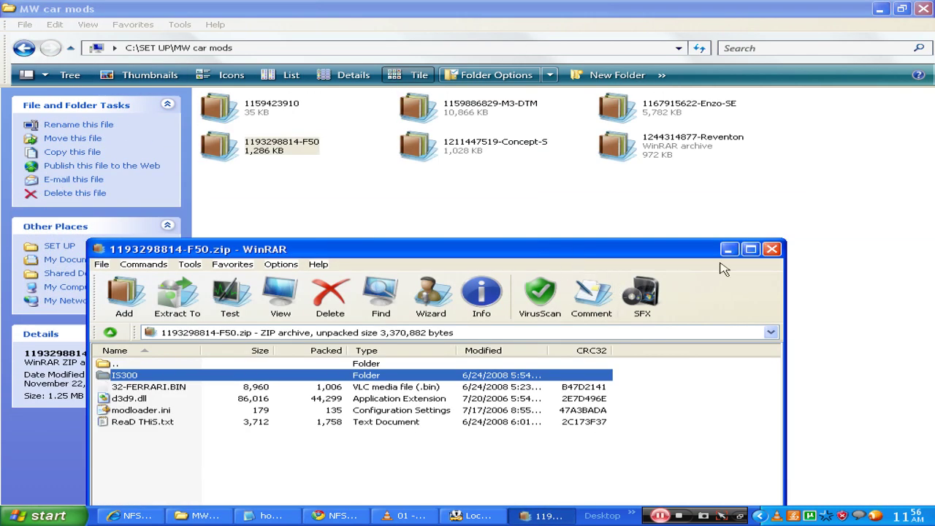
left_click(772, 251)
Bring back the how note and read instruction 4 about seeing the mod, with the music player minimized
left_click(289, 516)
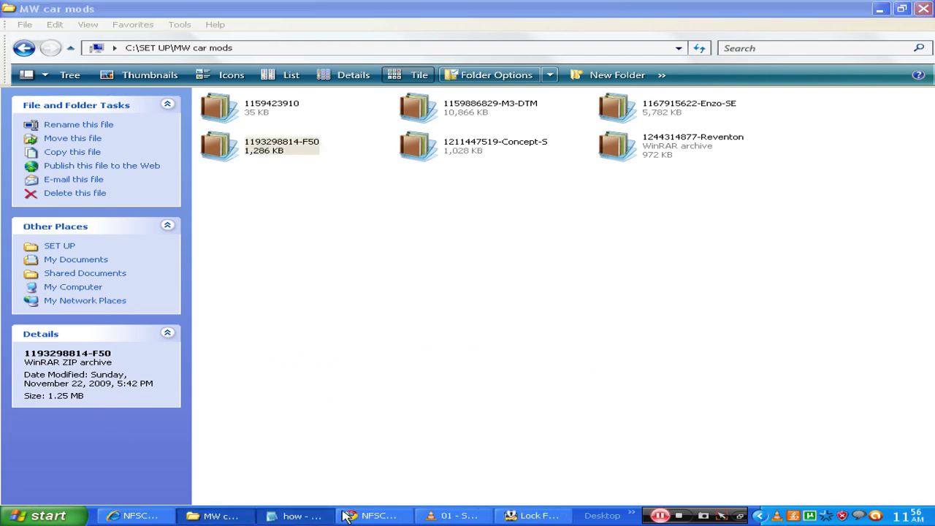
left_click(463, 517)
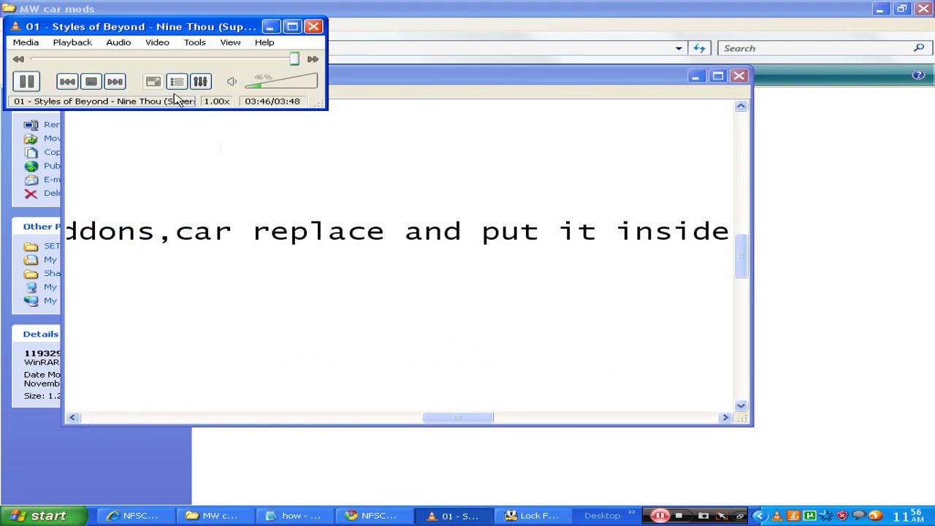
left_click(270, 27)
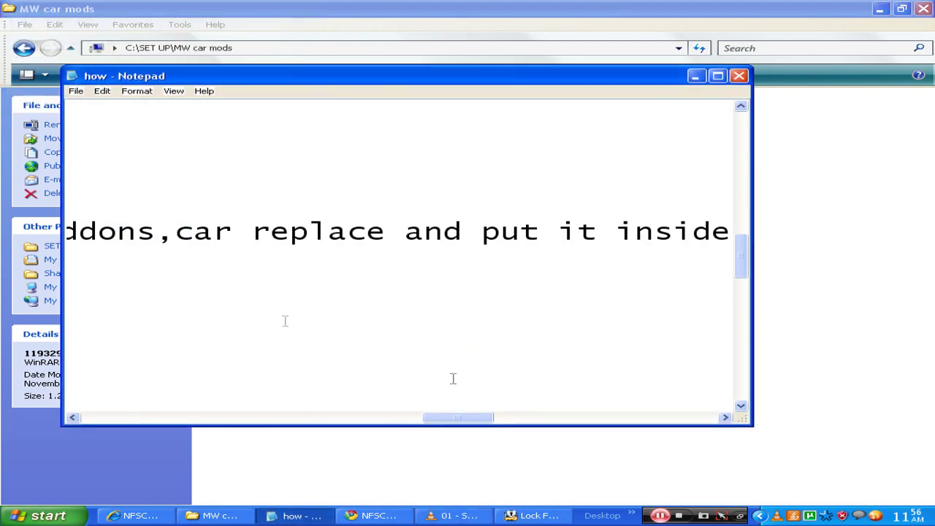
left_click_drag(481, 421, 92, 412)
scroll(156, 328, "down", 2)
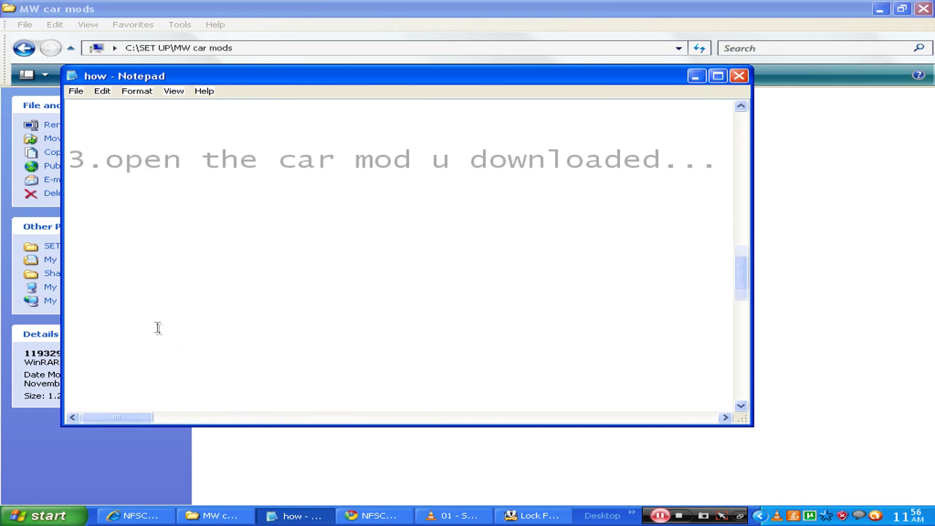
mouse_move(121, 426)
left_mouse_down()
mouse_move(136, 420)
mouse_move(119, 420)
left_mouse_up()
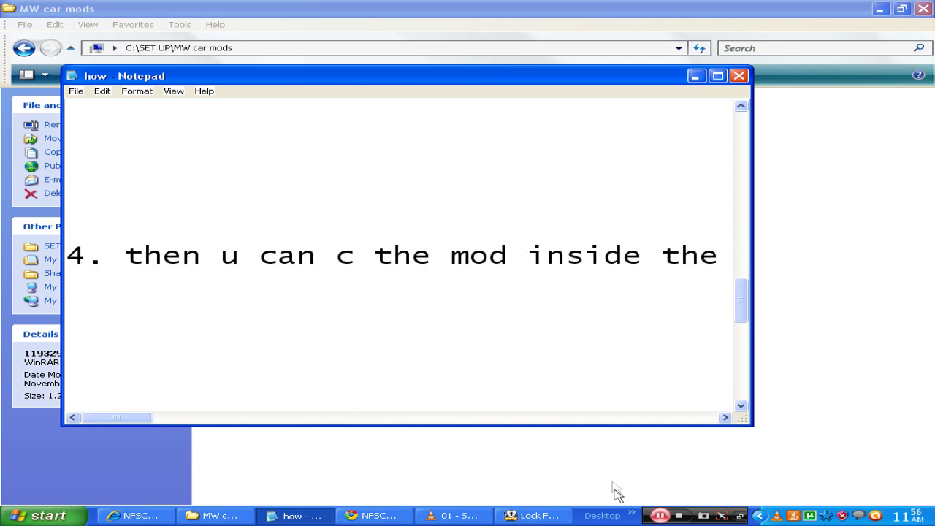
Launch Need for Speed Most Wanted from the desktop shortcuts and skip the intro to the title screen
left_click(632, 514)
left_click(643, 496)
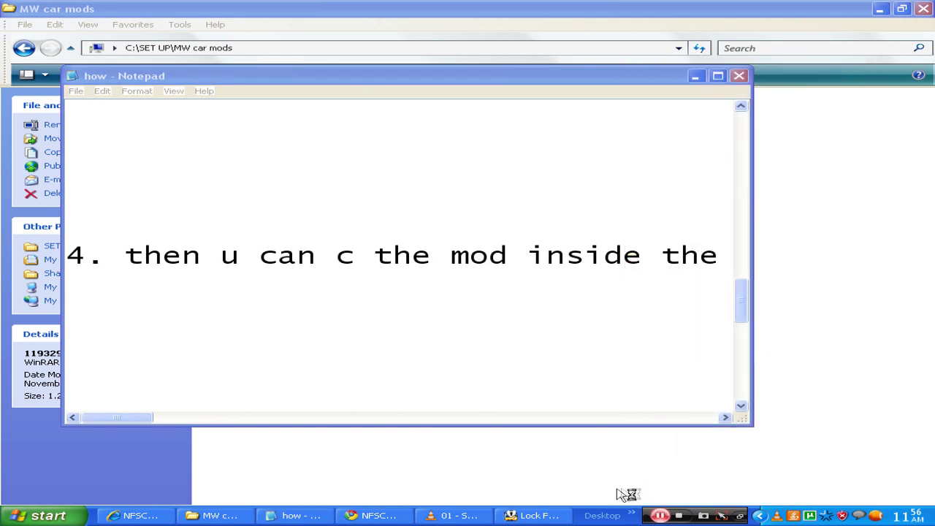
right_click(446, 518)
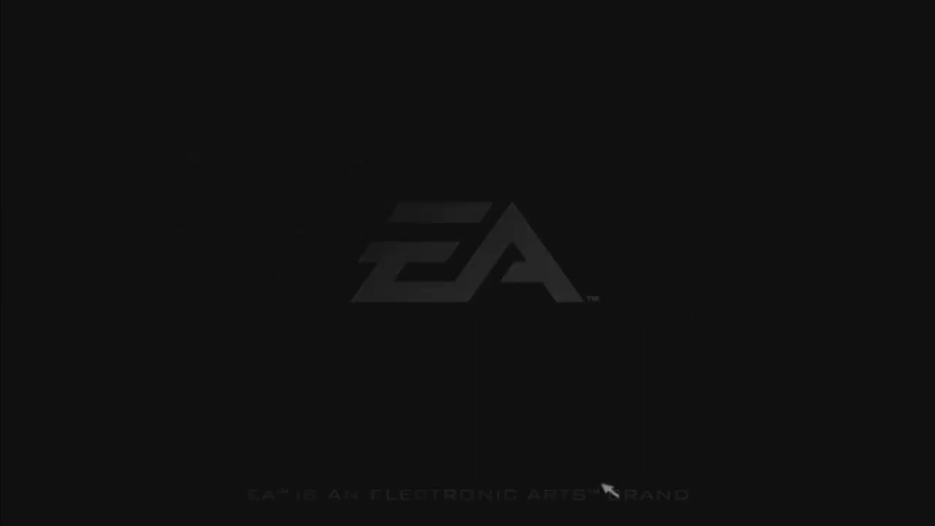
key("Return")
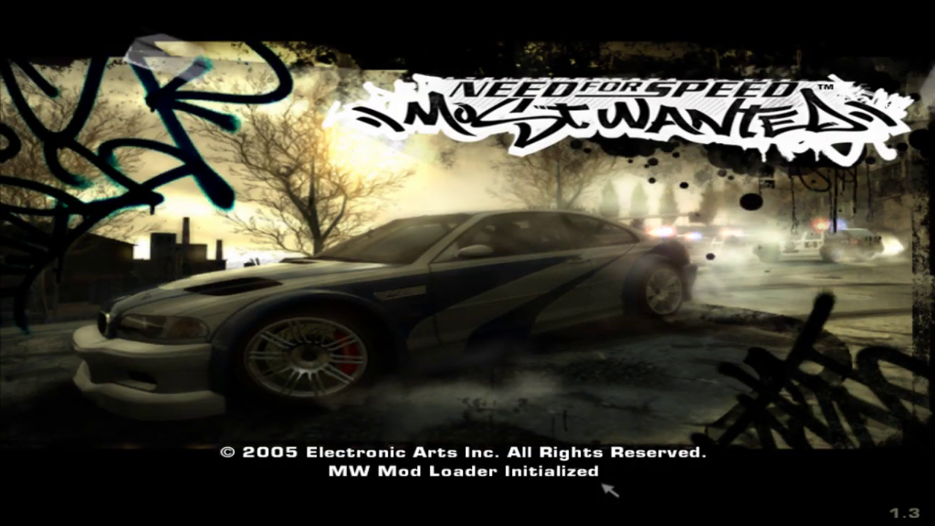
Load the saved F1 profile and continue to the game's main menu
key("Return")
key("Down")
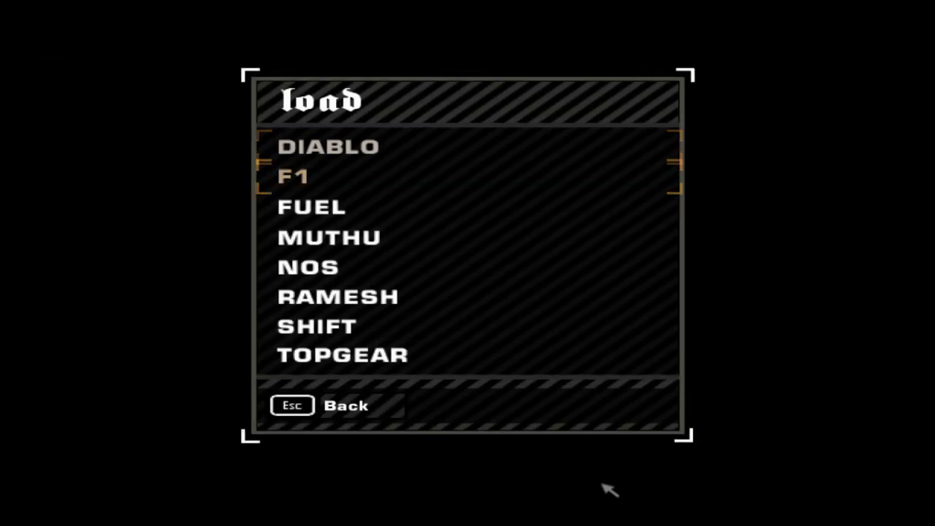
key("Return")
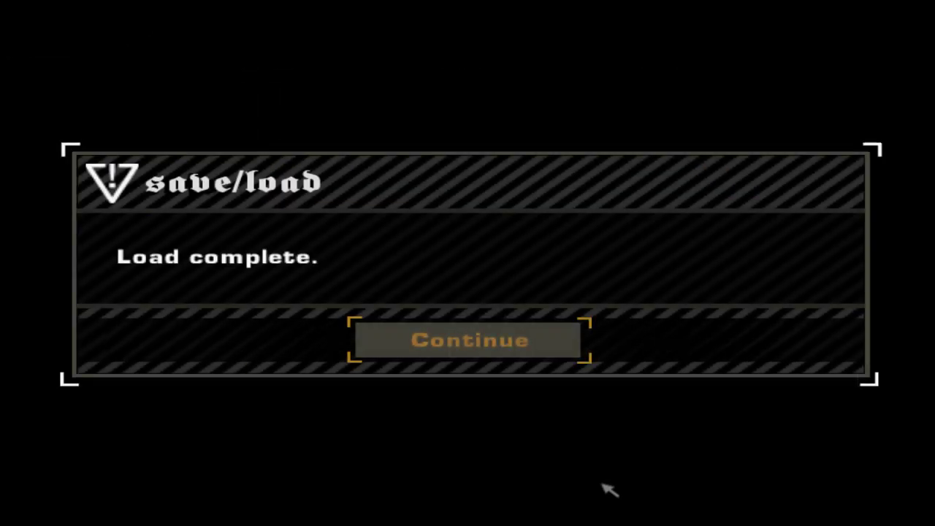
key("Return")
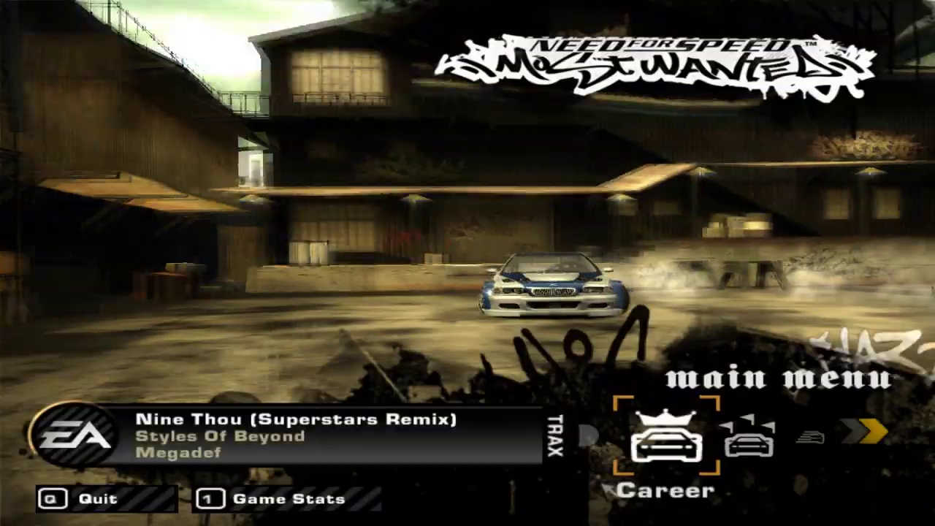
Enter Career mode and resume the saved career to reach the safe house
key("Right")
key("Left")
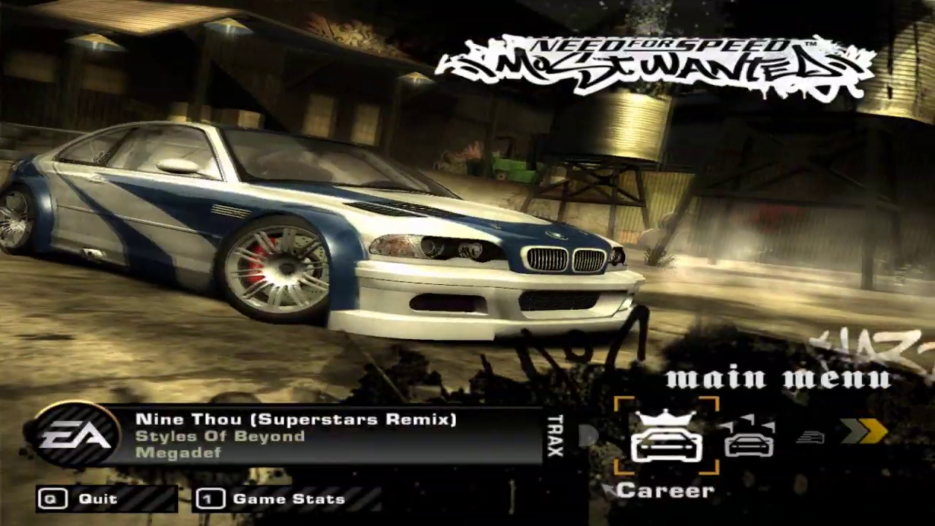
key("Return")
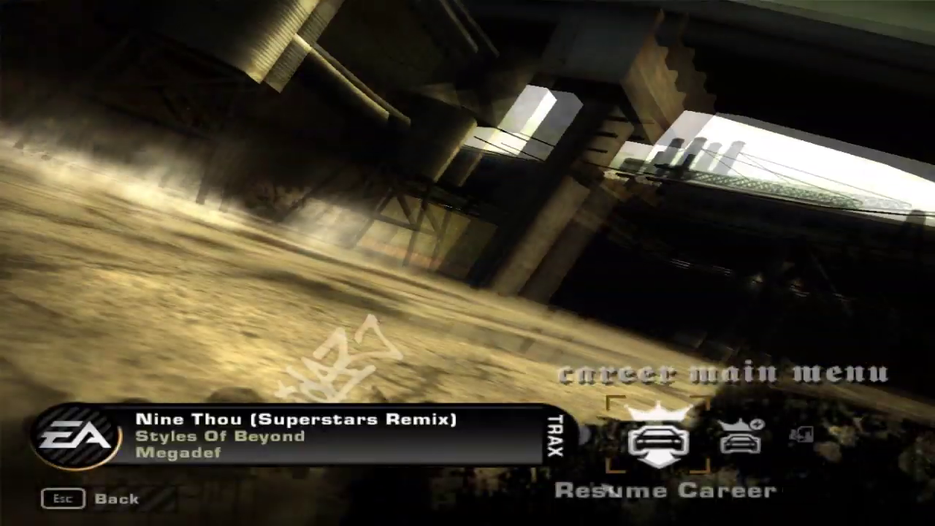
key("Return")
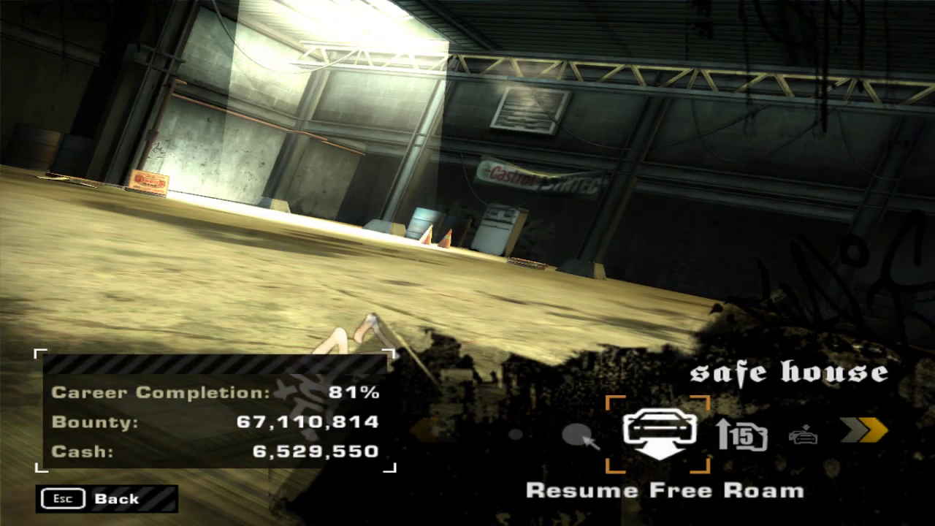
Go through the safe house options and open Car Select
key("Right")
key("Right")
key("Right")
key("Right")
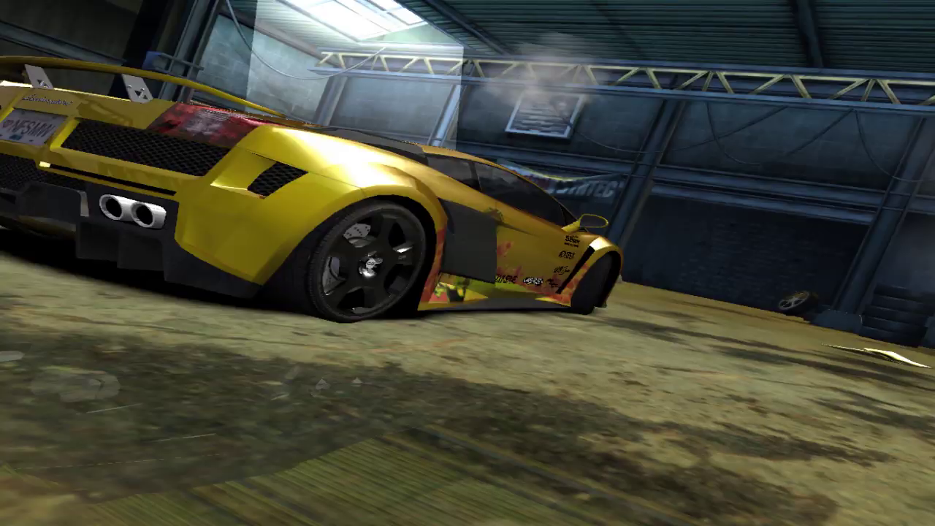
key("Return")
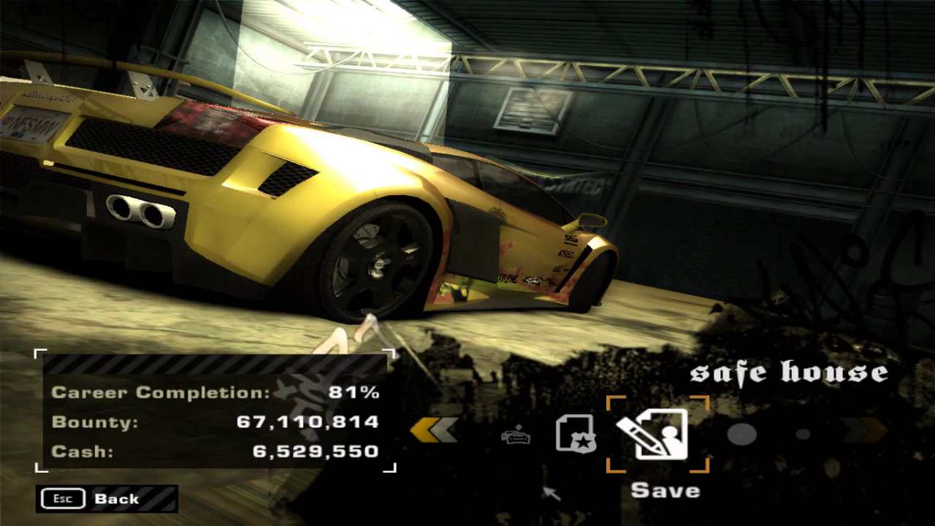
key("Left")
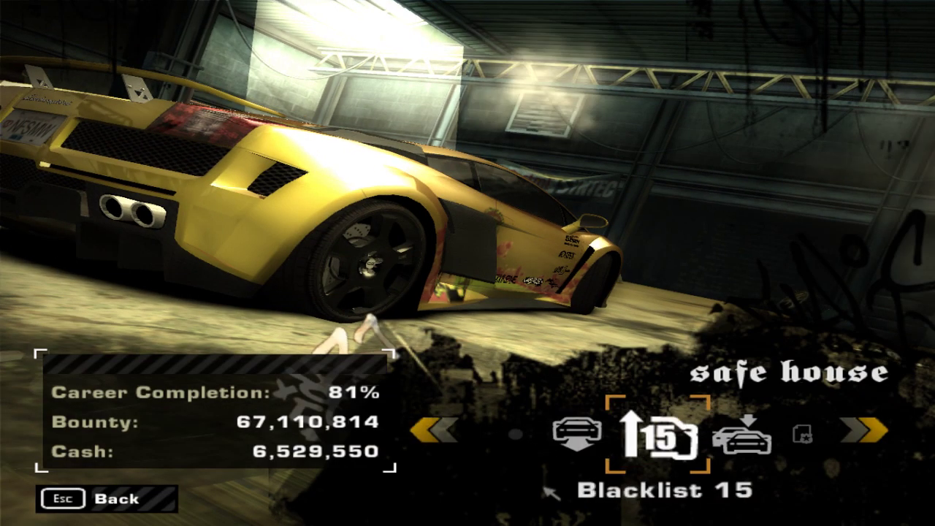
key("Right")
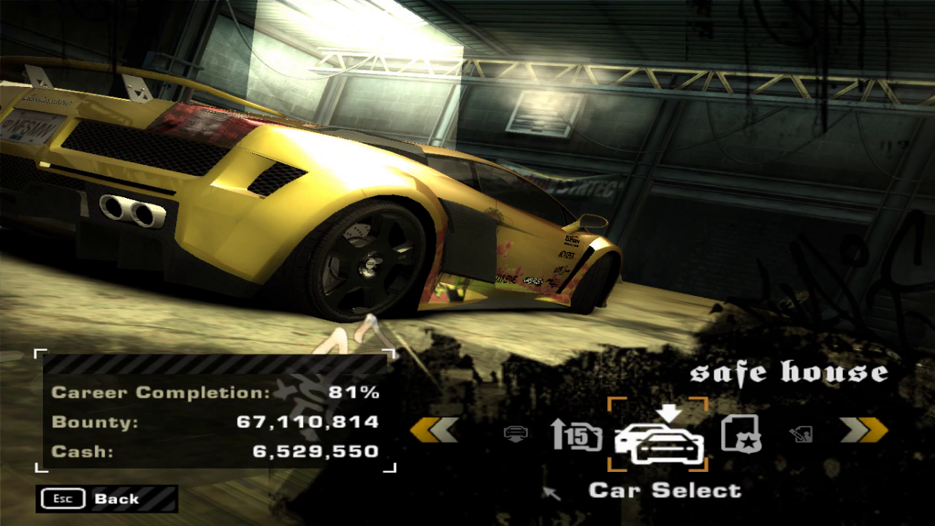
key("Return")
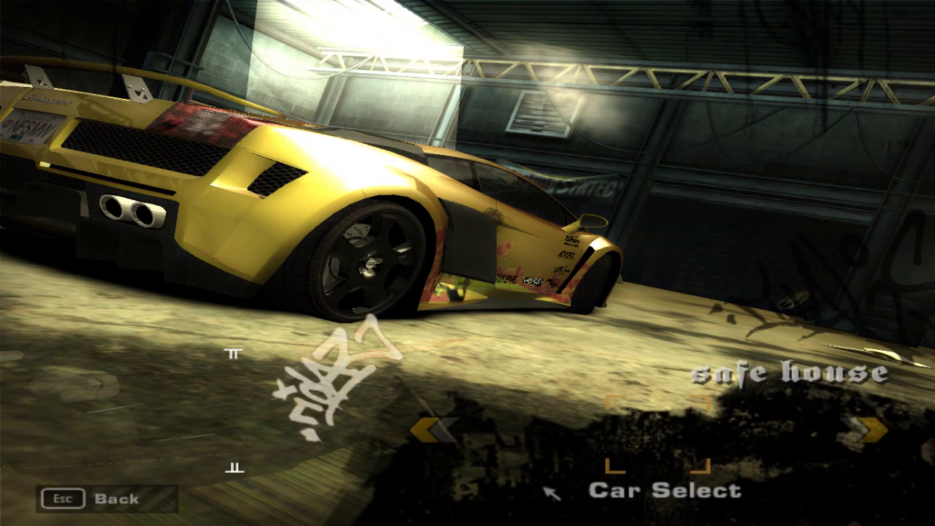
key("Return")
Look through the owned career cars, including the Eclipse and Cayman S, and accept the Lamborghini Gallardo
key("Right")
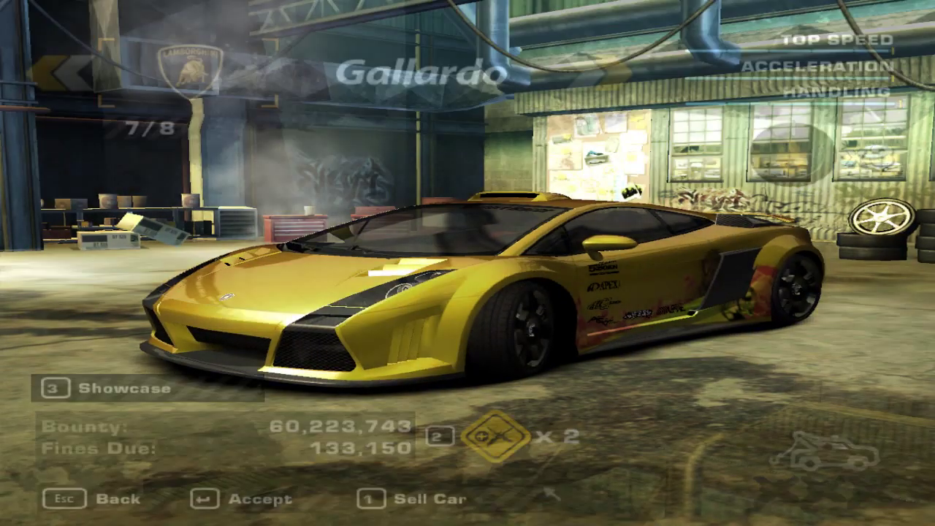
key("Right")
key("Right")
key("Right")
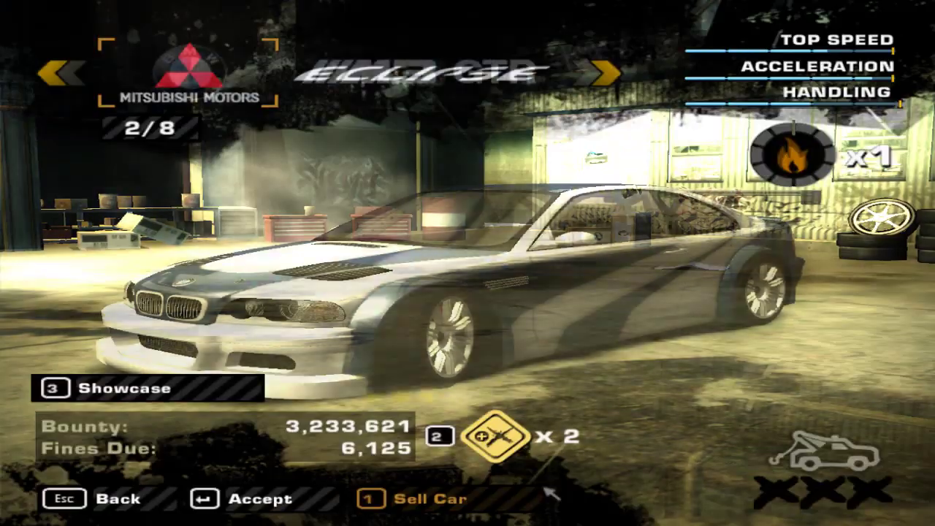
key("Right")
key("Right")
key("Right")
key("Right")
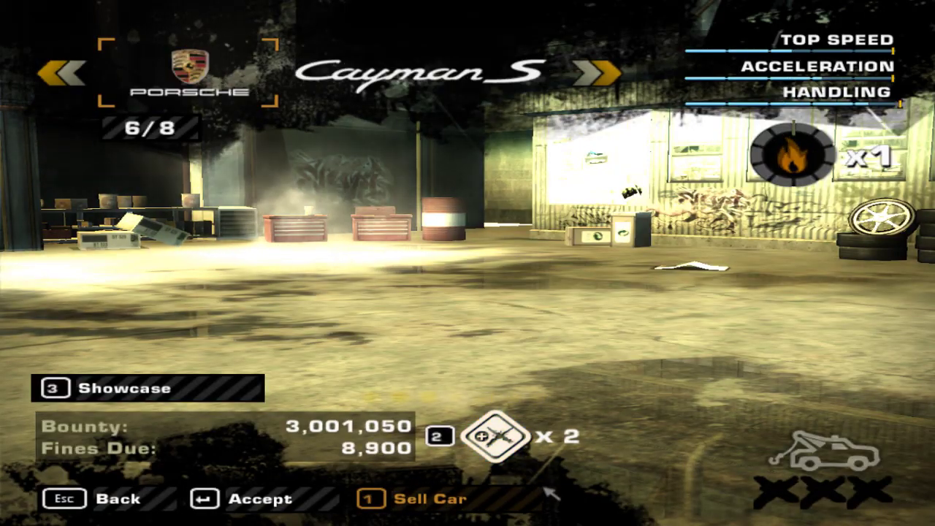
key("Return")
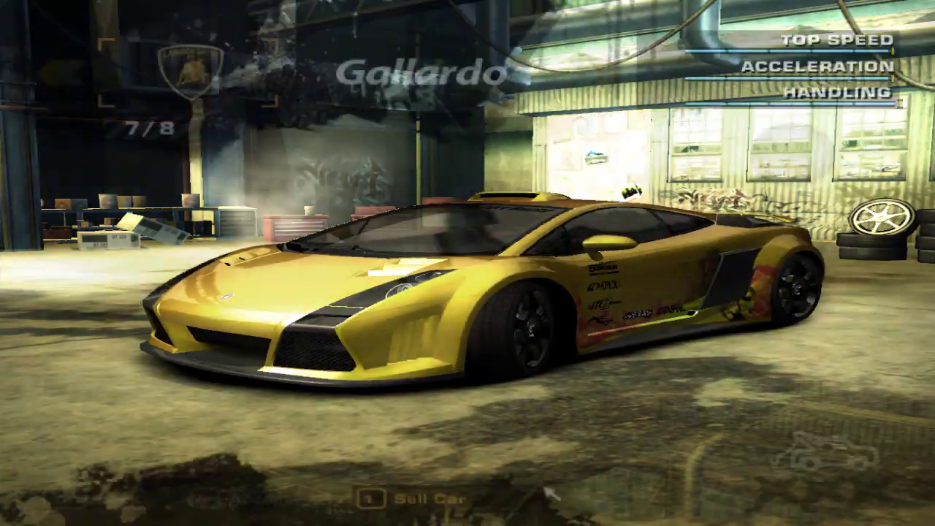